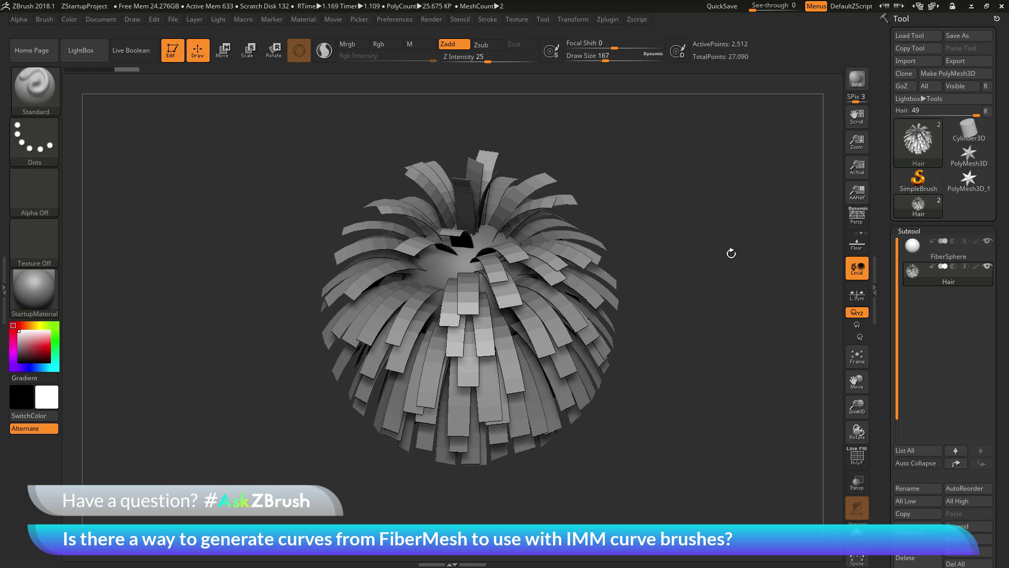
mouse_move(731, 253)
left_mouse_down()
mouse_move(735, 310)
mouse_move(734, 254)
mouse_move(724, 269)
mouse_move(732, 273)
mouse_move(732, 236)
left_mouse_up()
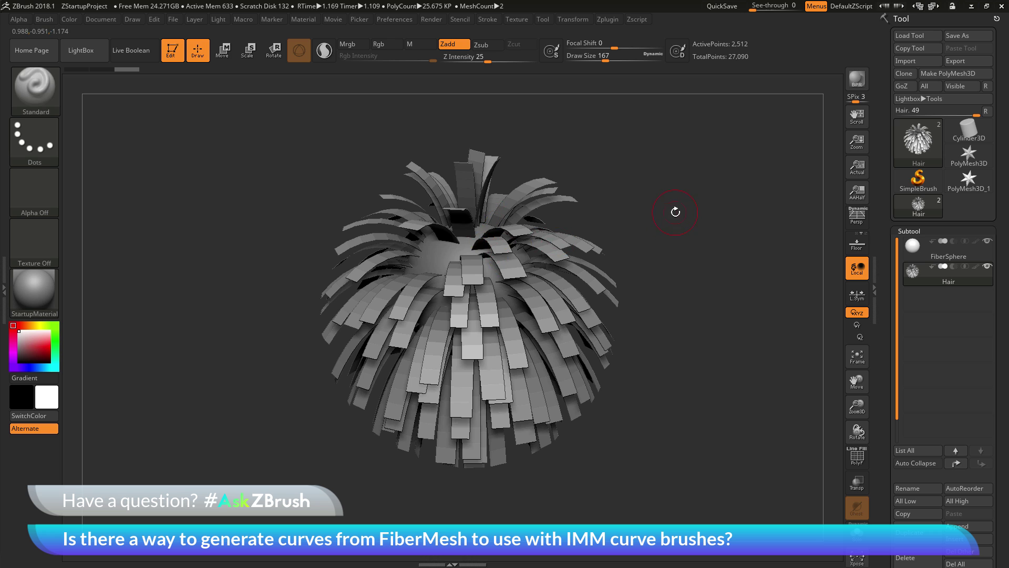
left_click_drag(672, 209, 472, 271)
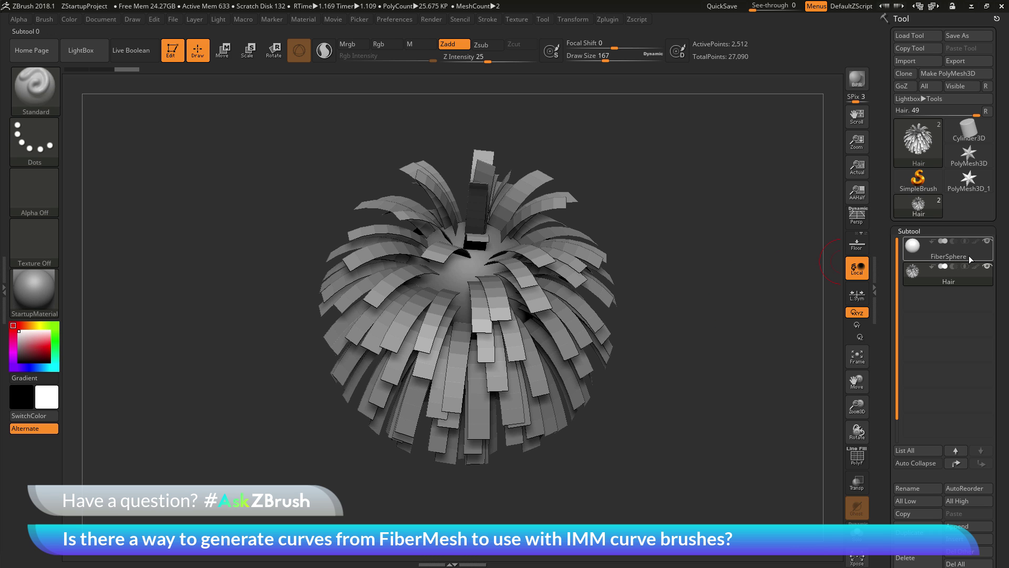
mouse_move(945, 279)
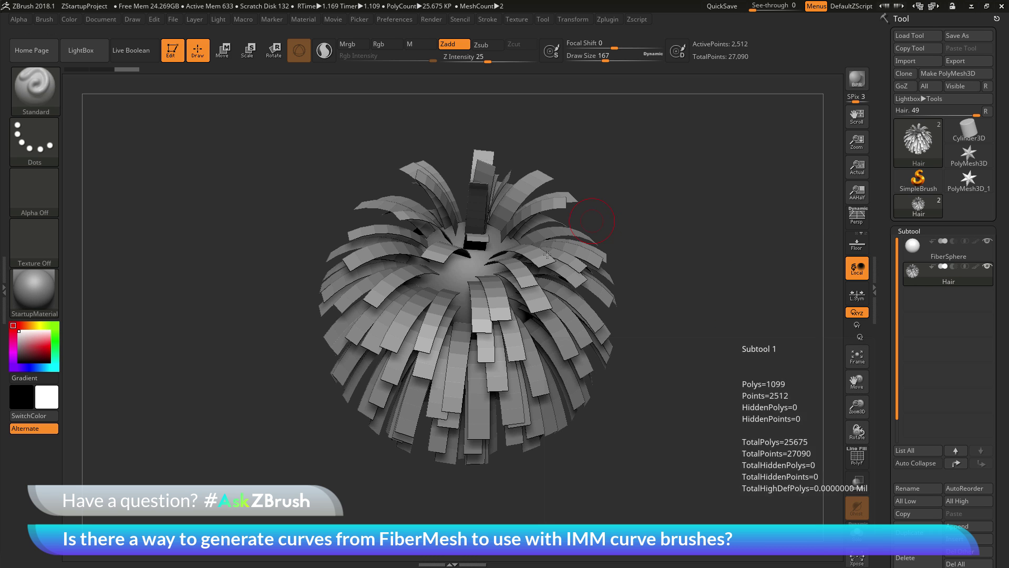
mouse_move(726, 260)
left_mouse_down()
mouse_move(707, 259)
mouse_move(710, 343)
left_mouse_up()
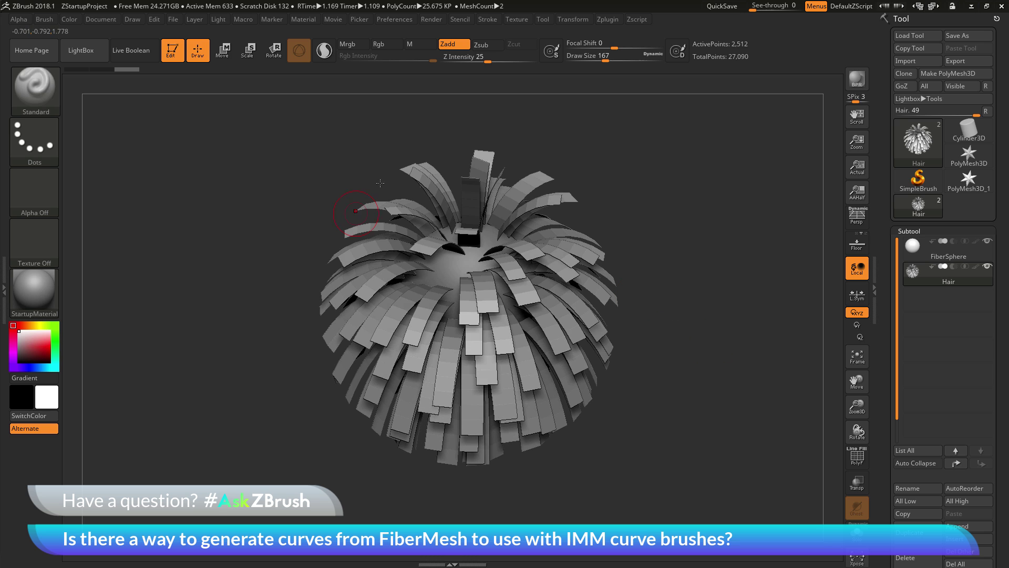
Step: Groom the hair strips on the sphere's front left with the GroomHairLong brush at draw size 331
left_click(40, 98)
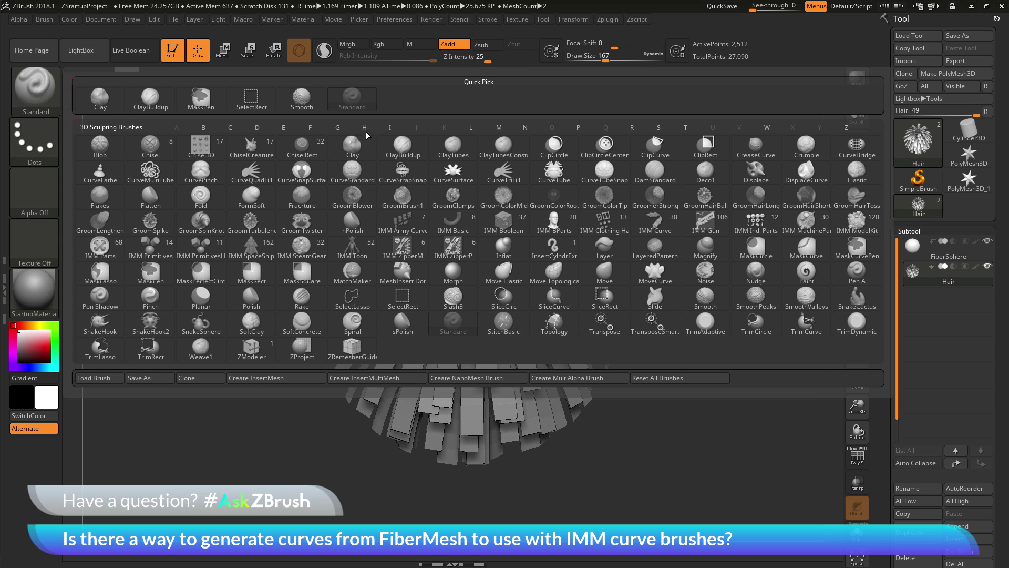
left_click(756, 199)
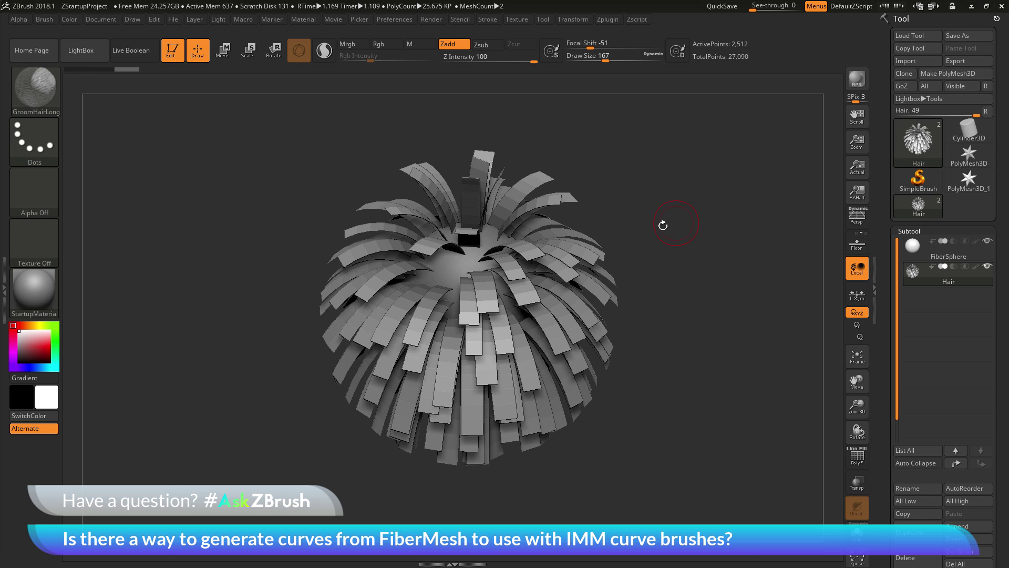
right_click(662, 223)
mouse_move(416, 337)
left_mouse_down()
mouse_move(363, 316)
mouse_move(405, 242)
mouse_move(371, 304)
mouse_move(315, 368)
mouse_move(399, 421)
left_mouse_up()
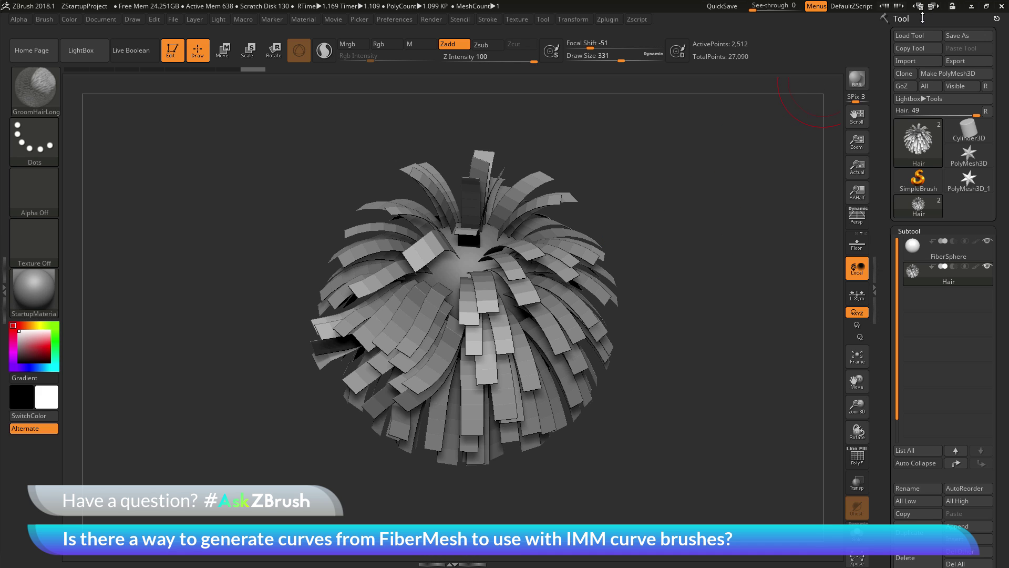
Step: Switch the active tool to the Plane3D primitive and display it face-on with its polyframe
left_click(920, 146)
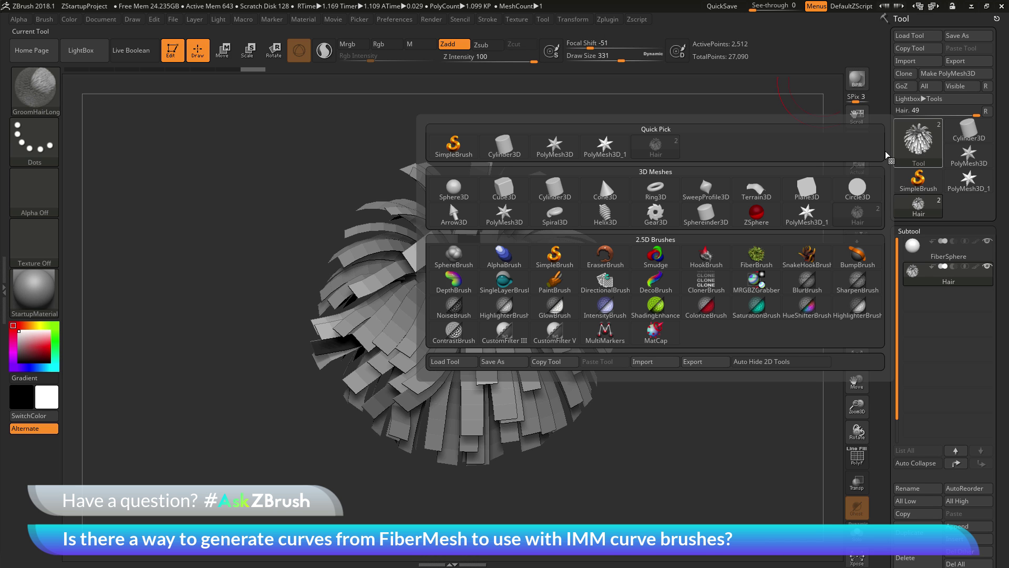
left_click(811, 194)
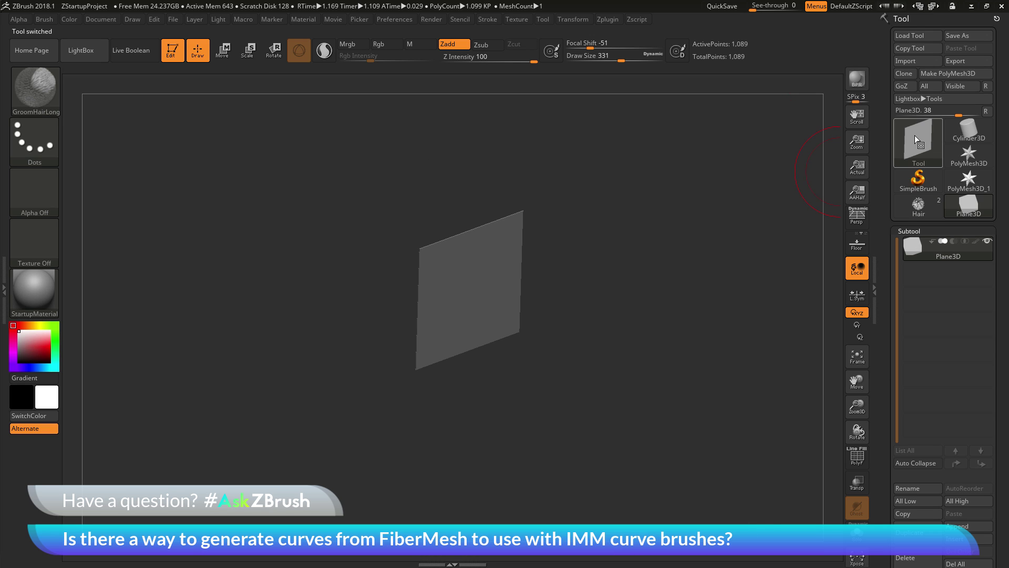
left_click_drag(686, 281, 834, 441)
left_click(857, 456)
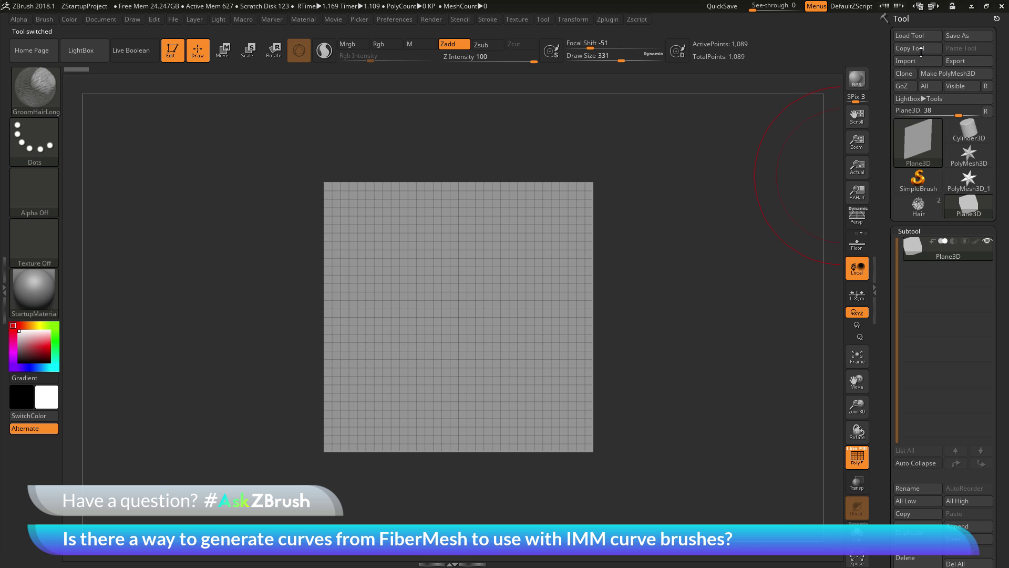
Step: Initialize the plane with 3 horizontal divisions and 9 vertical divisions
scroll(915, 262, "down", 10)
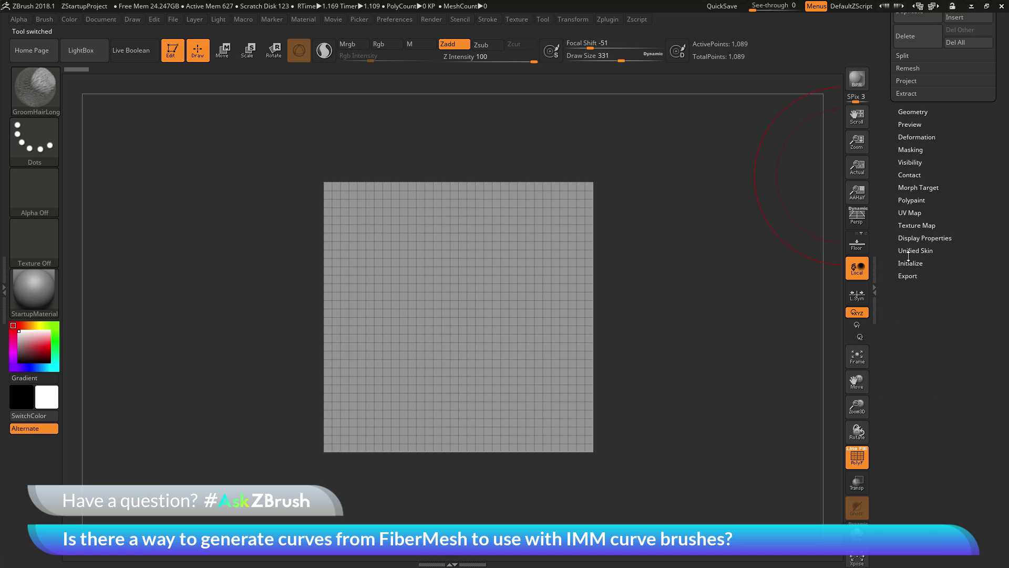
left_click(915, 261)
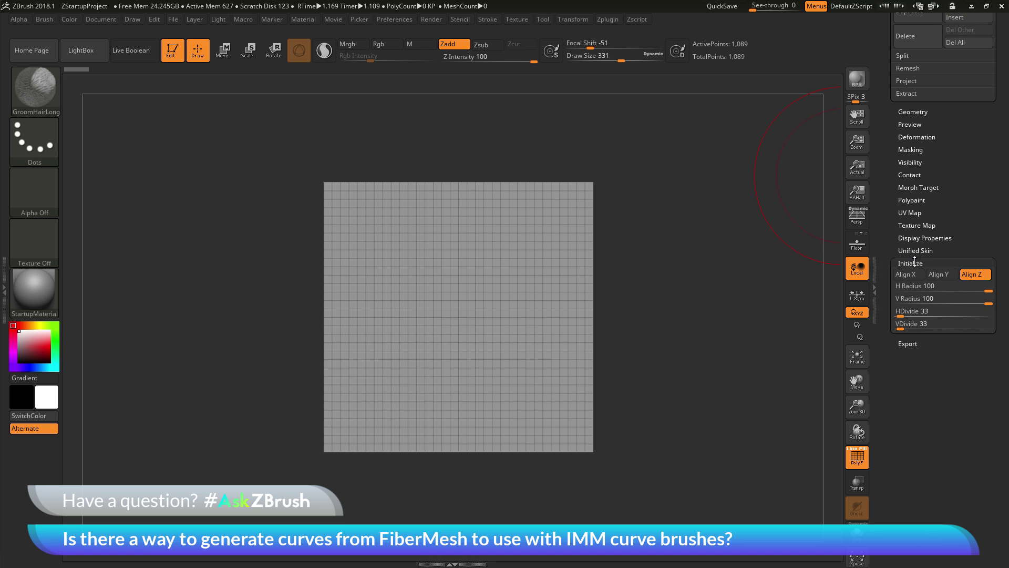
scroll(899, 332, "up", 1)
left_click(898, 340)
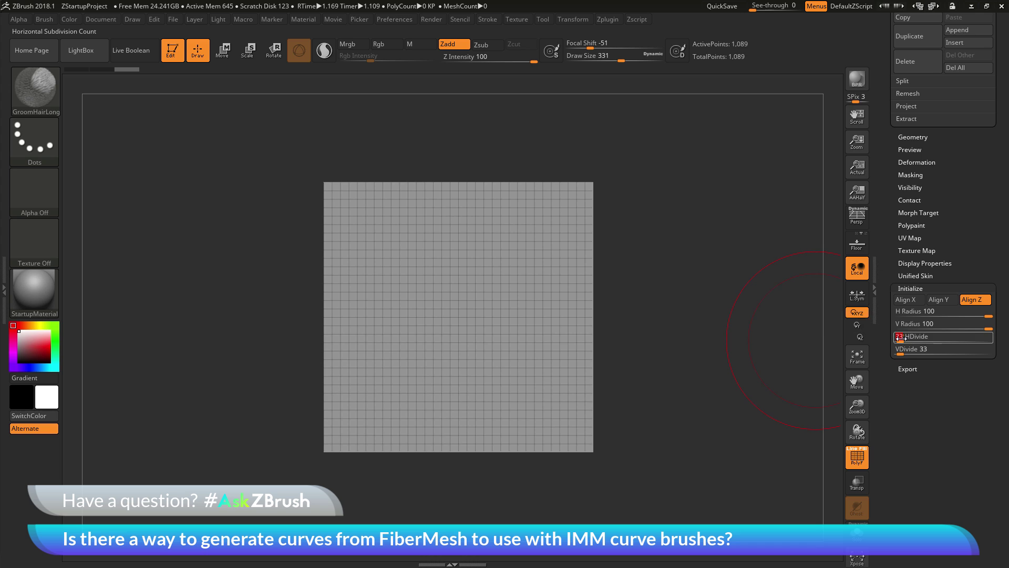
type("3")
key("Return")
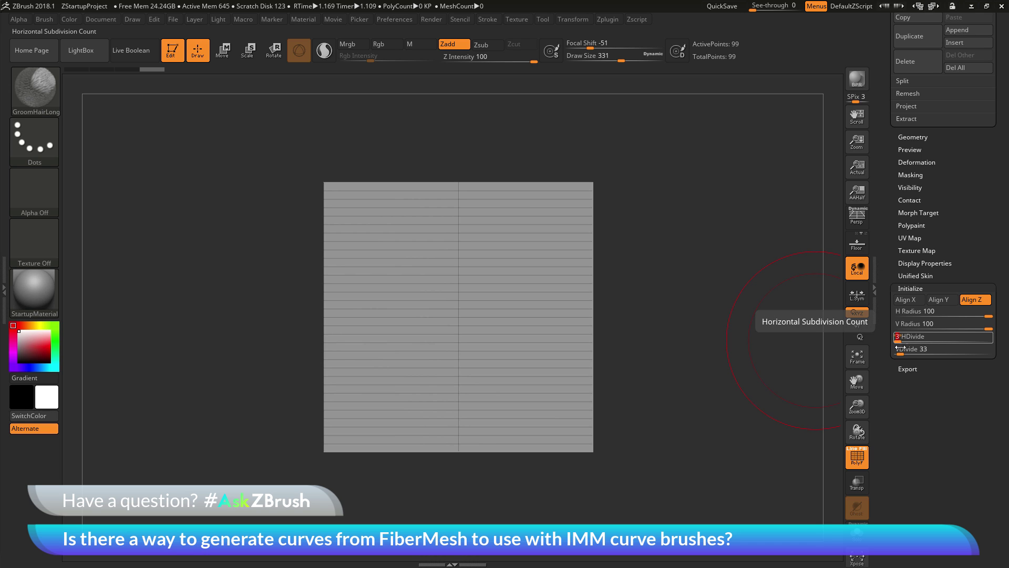
left_click(900, 350)
type("9")
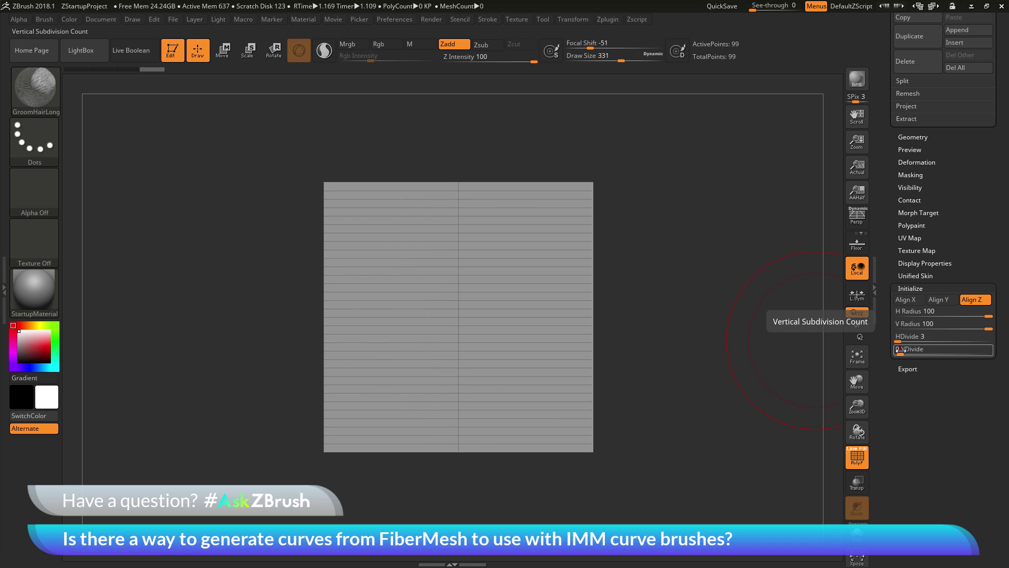
key("Return")
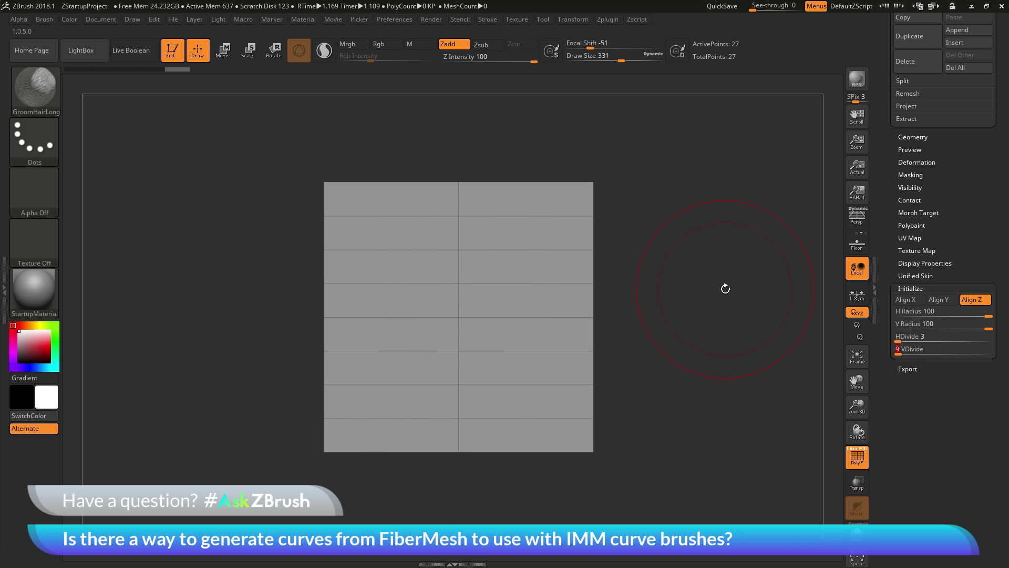
Step: Convert the subdivided plane into a PolyMesh3D
left_click_drag(894, 221, 891, 322)
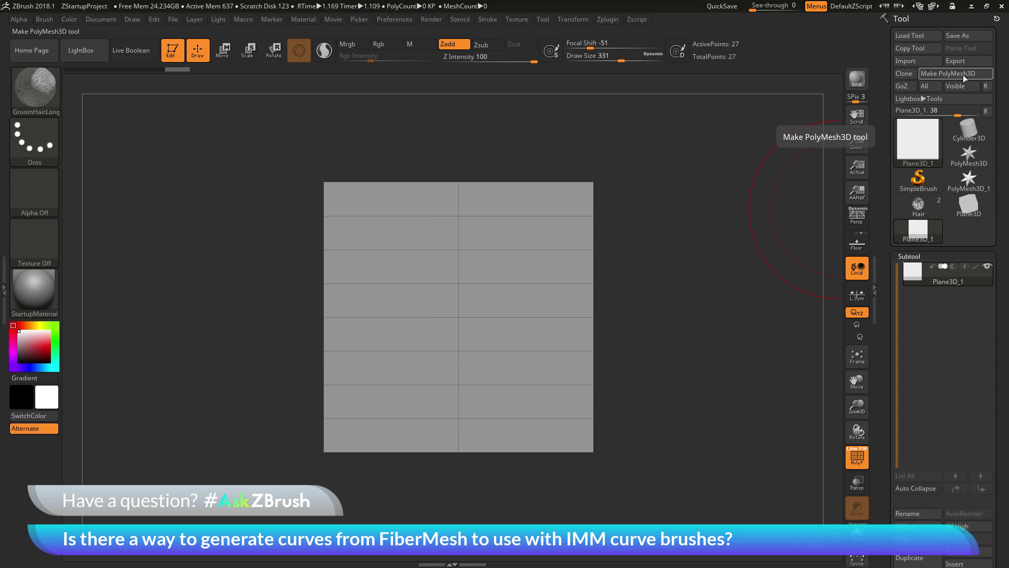
mouse_move(935, 223)
left_click(955, 73)
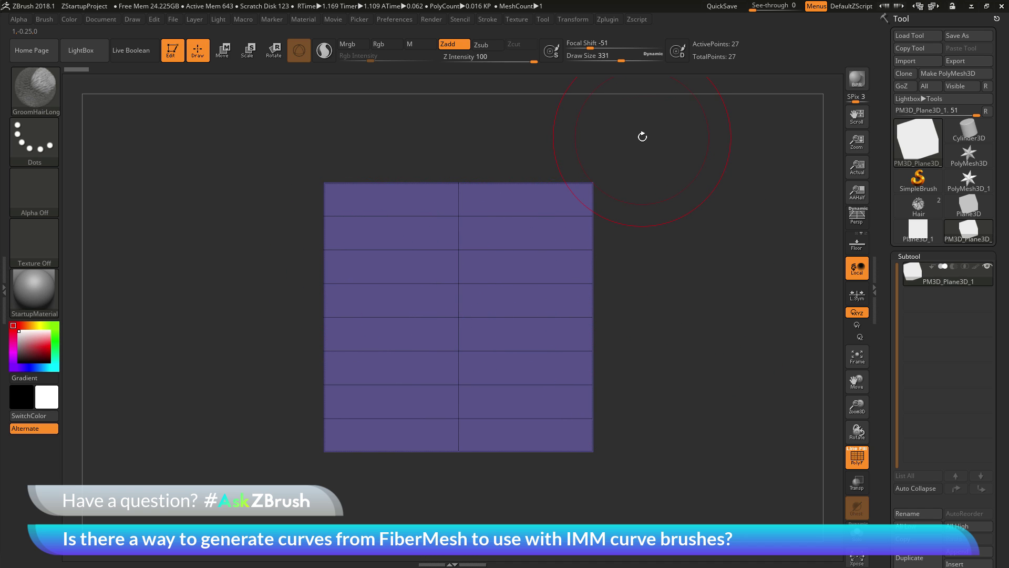
Step: Isolate the plane's right half, assign it its own polygroup, and restore the whole mesh's visibility
key("ctrl+shift")
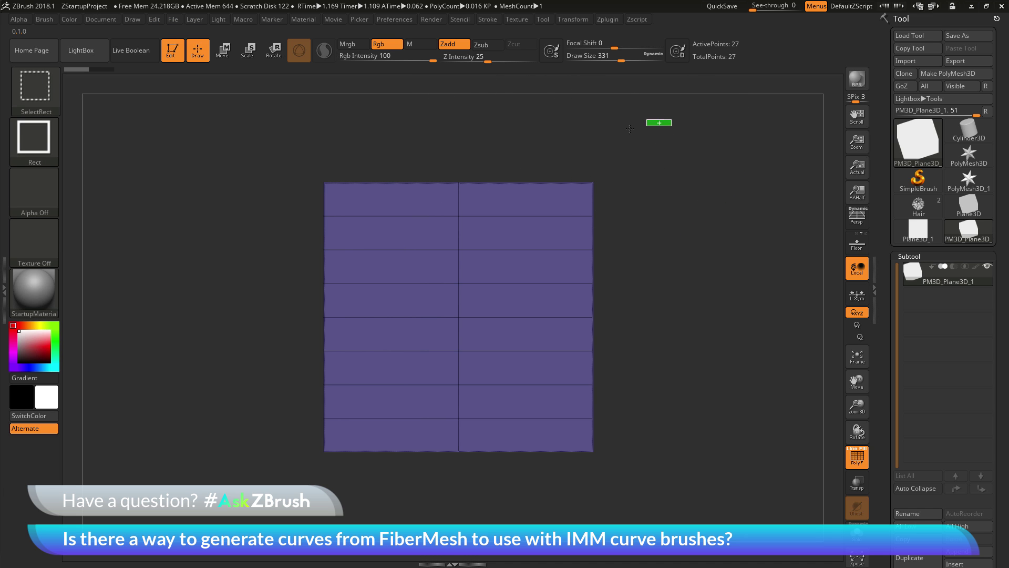
mouse_move(630, 128)
left_mouse_down("ctrl+shift")
mouse_move(498, 162)
mouse_move(435, 286)
mouse_move(440, 468)
mouse_move(443, 499)
mouse_move(441, 479)
mouse_move(459, 499)
mouse_move(441, 502)
mouse_move(444, 493)
mouse_move(446, 507)
left_mouse_up("ctrl+shift")
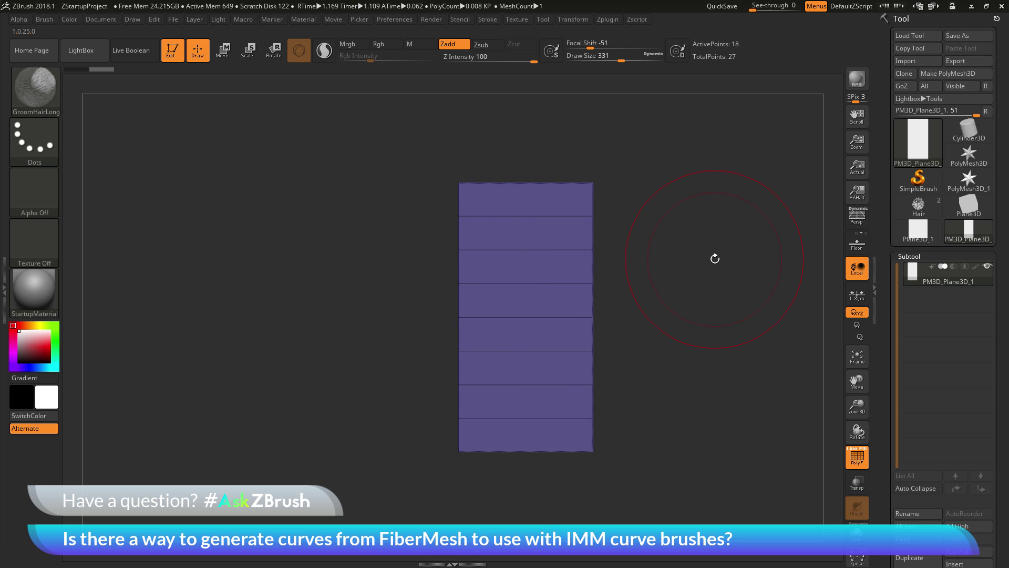
key("ctrl")
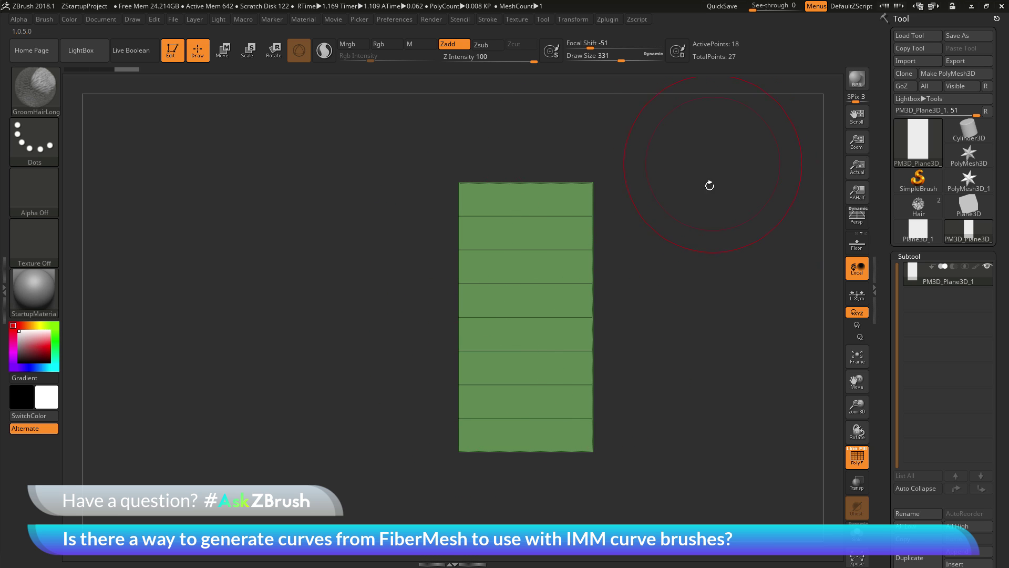
key("ctrl+shift")
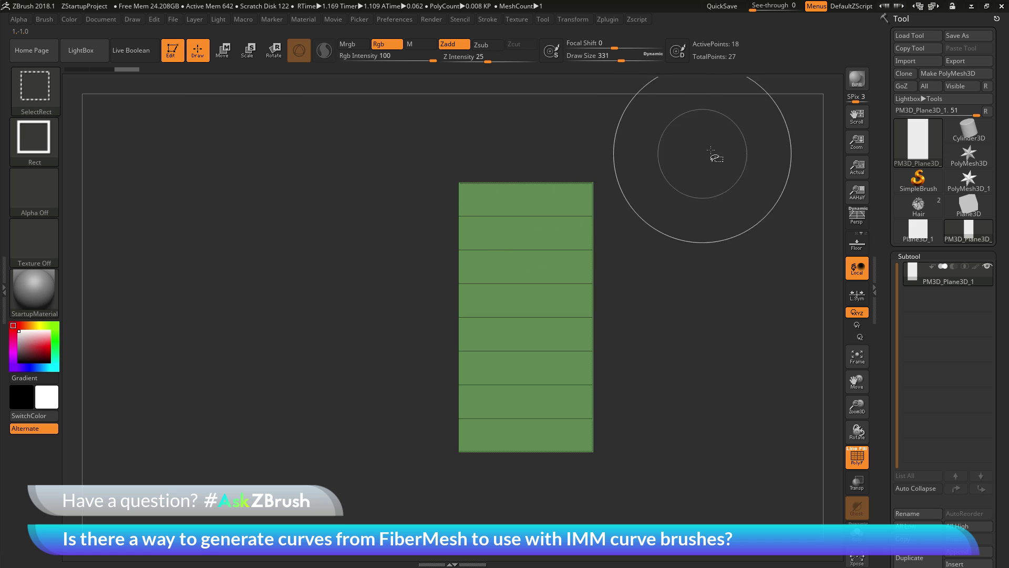
left_click(741, 143, "ctrl+shift")
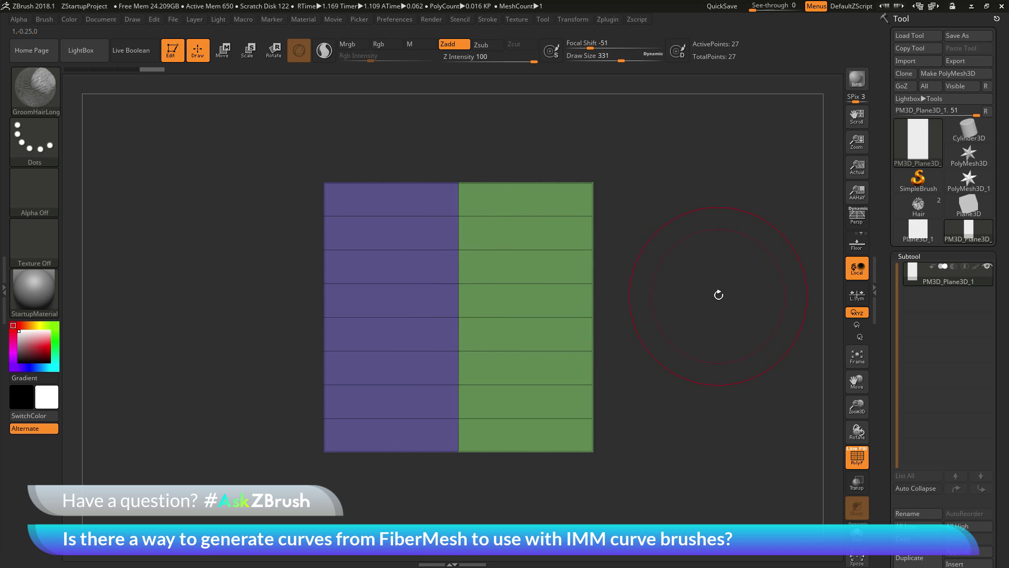
Step: Switch back to the Hair tool and preview its fibers with a BPR render
mouse_move(716, 293)
left_mouse_down()
mouse_move(683, 305)
mouse_move(719, 297)
left_mouse_up()
left_click(924, 215)
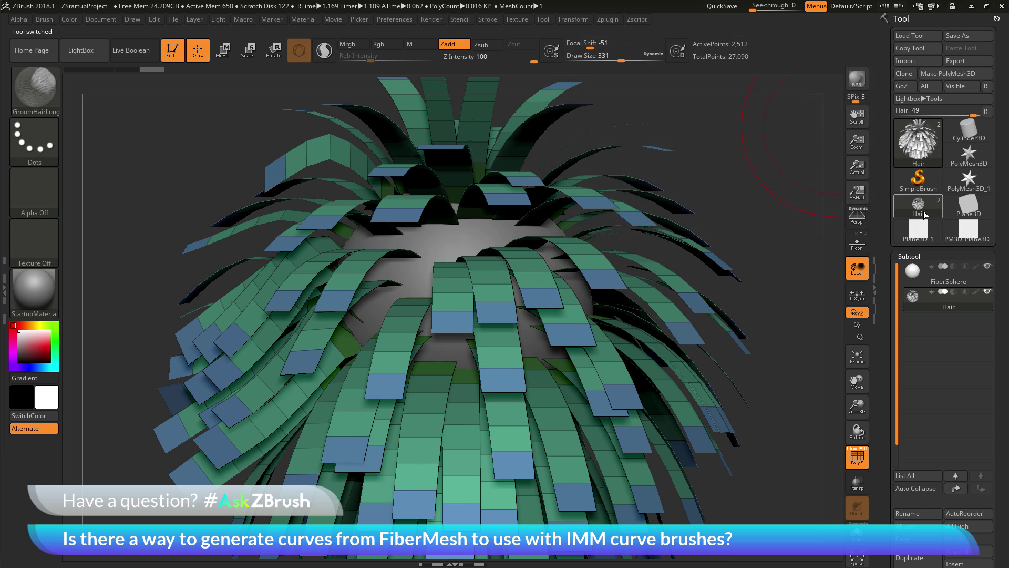
mouse_move(800, 314)
left_mouse_down()
mouse_move(762, 253)
mouse_move(761, 289)
mouse_move(755, 284)
left_mouse_up()
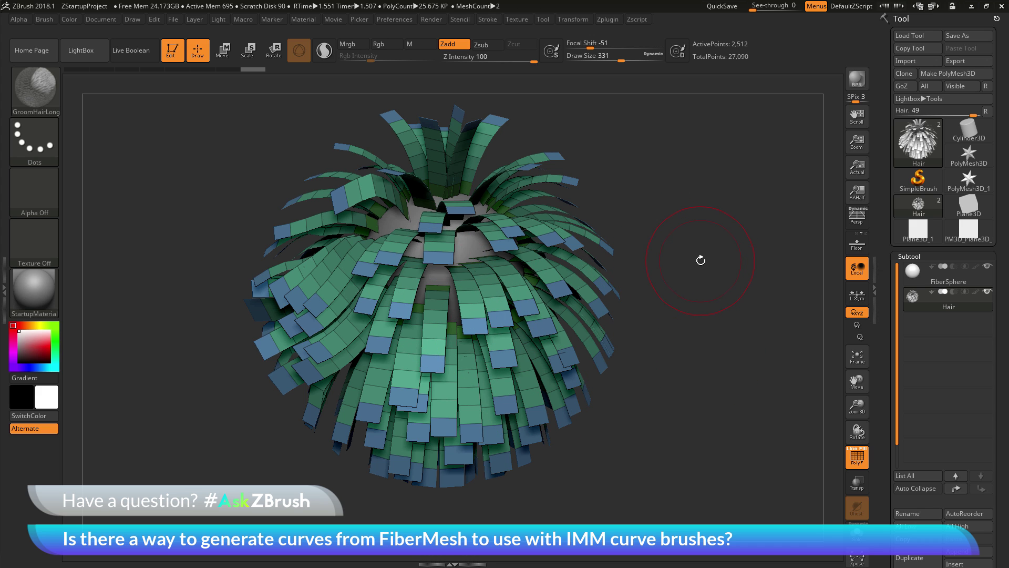
left_click(857, 80)
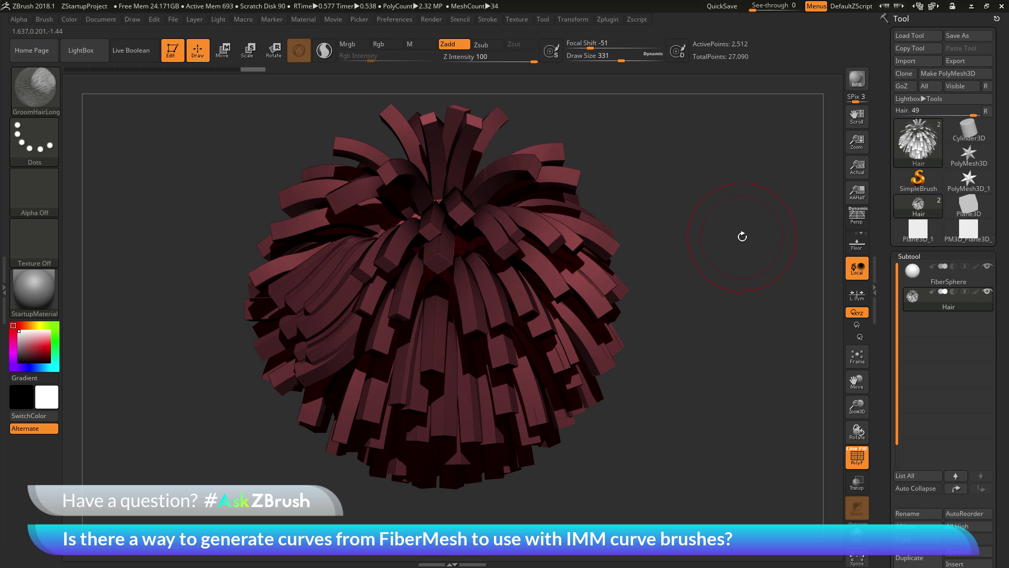
key("ctrl+z")
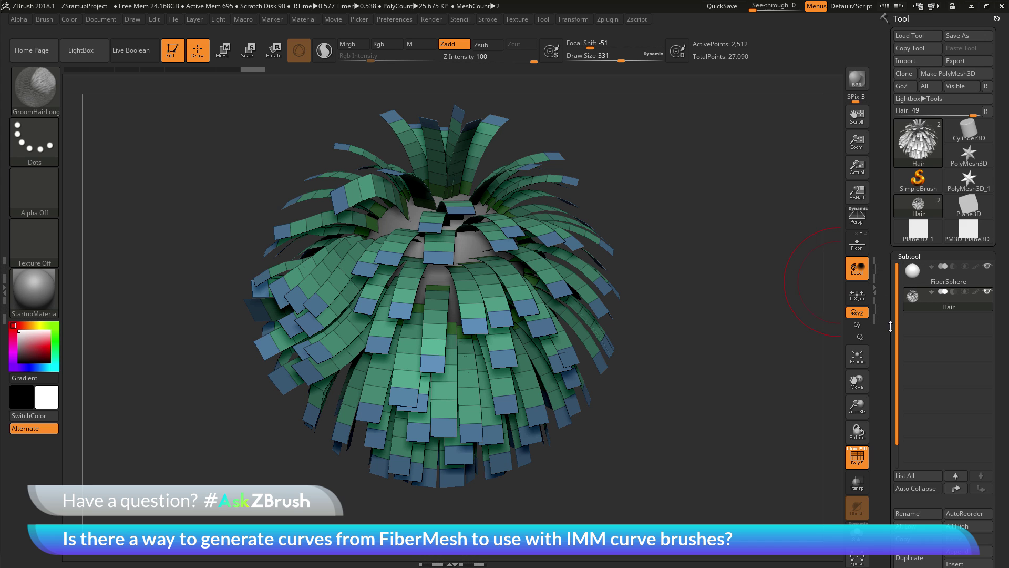
Step: Assign the PM3D_Plane3D_1 mesh as the Hair subtool's Micro Mesh and dismiss the BPR note
scroll(886, 316, "down", 8)
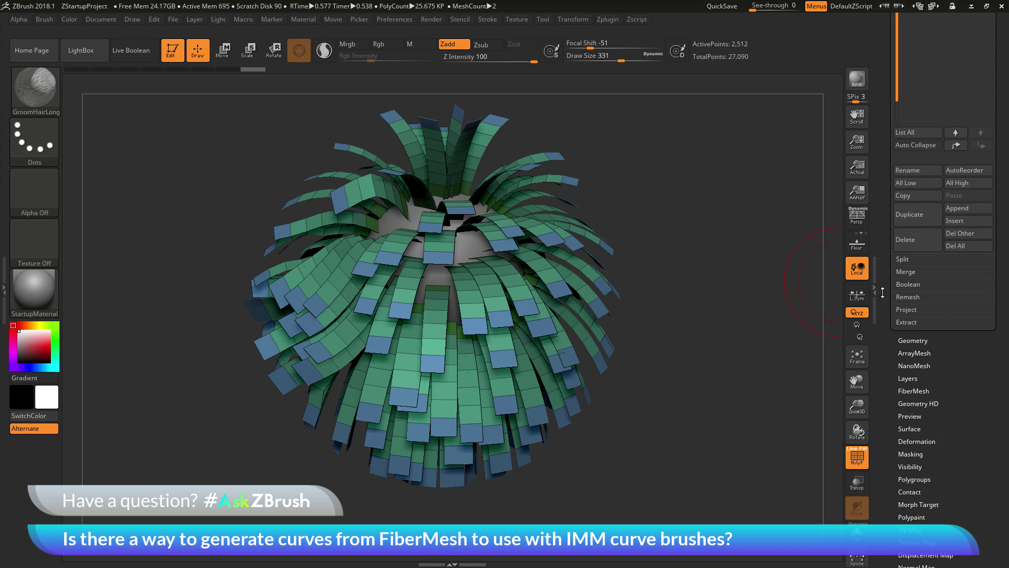
left_click(910, 341)
scroll(884, 254, "down", 10)
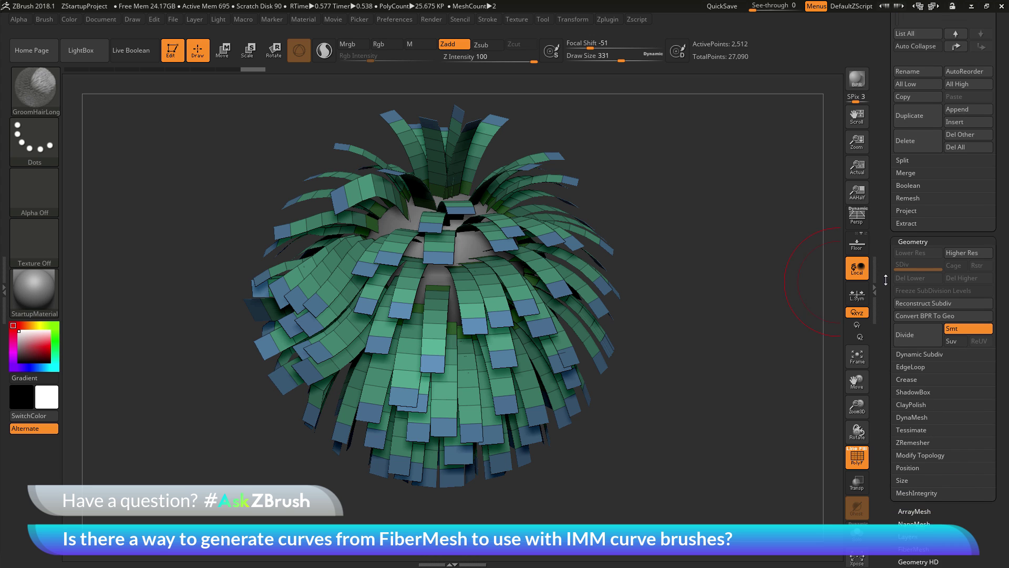
scroll(885, 254, "down", 1)
left_click(889, 331)
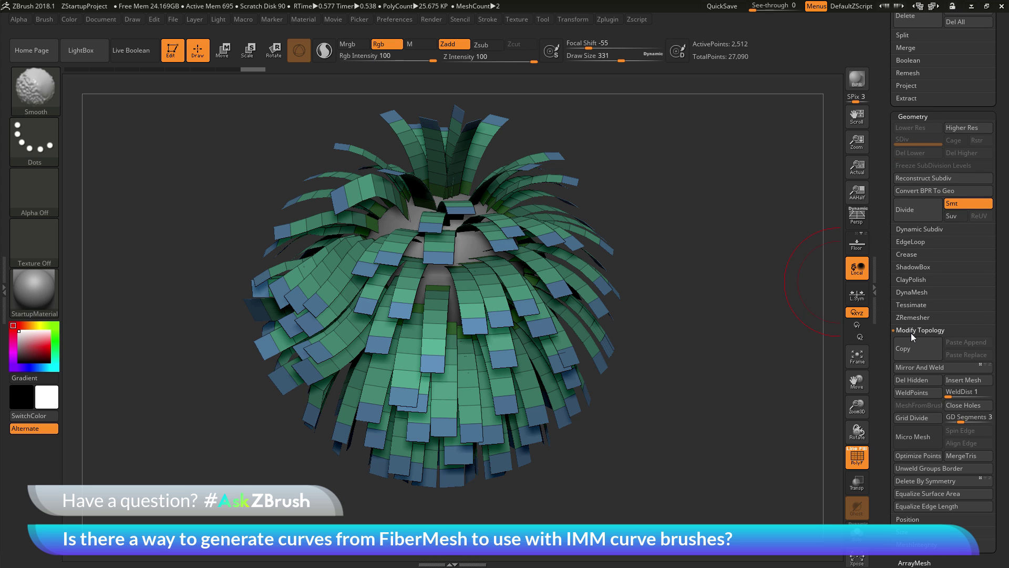
scroll(889, 337, "down", 4)
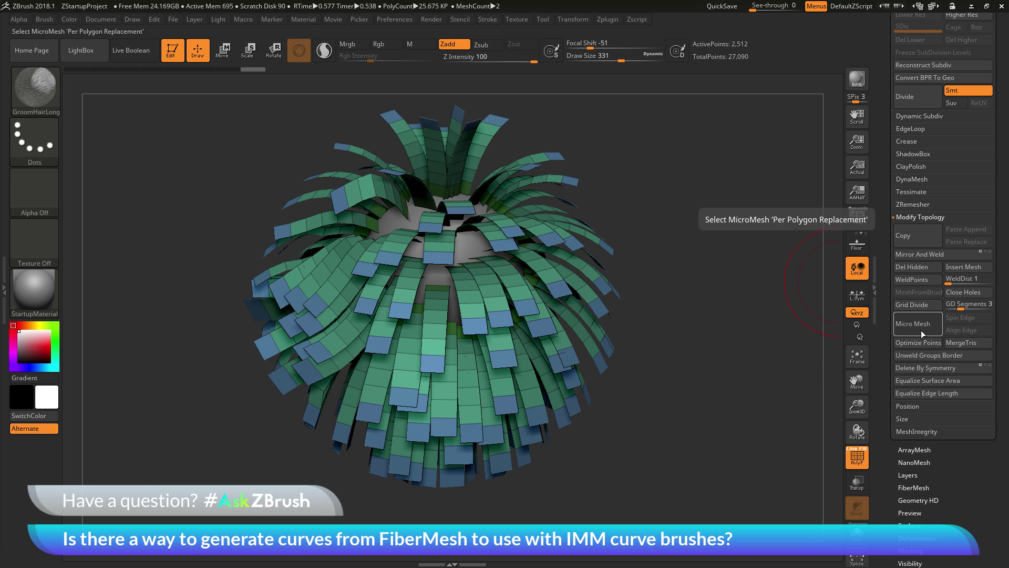
left_click(923, 334)
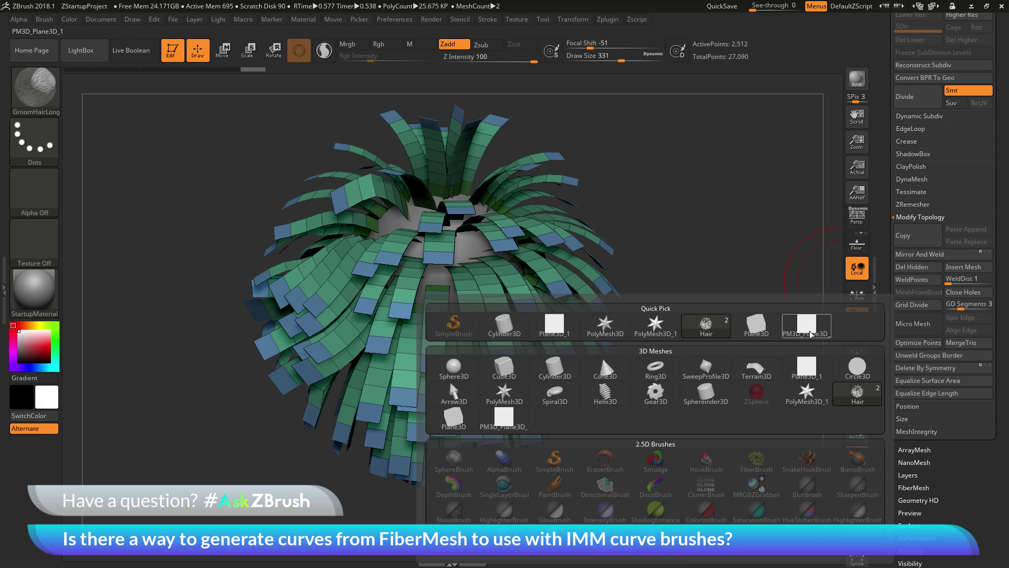
mouse_move(812, 332)
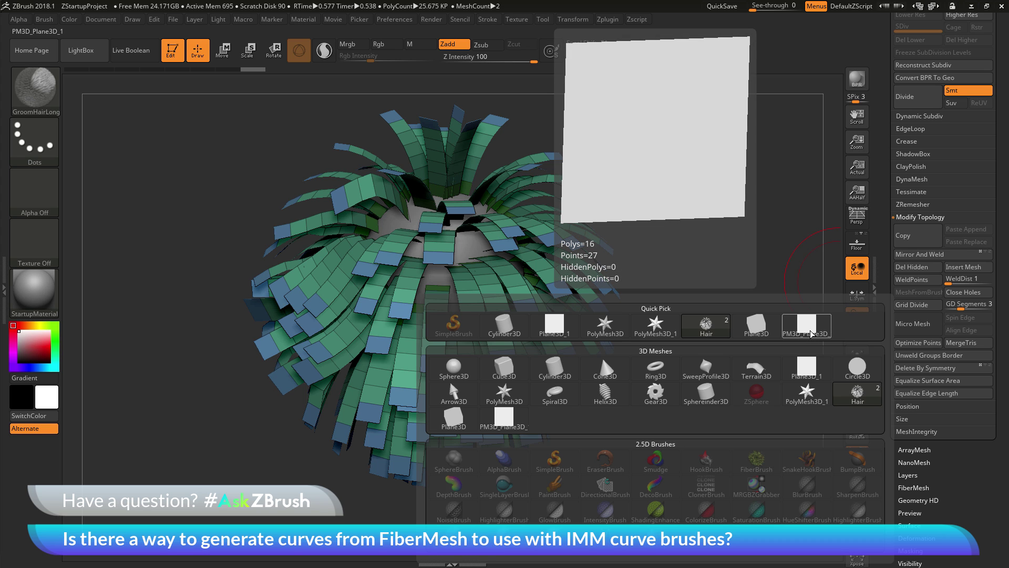
left_click(810, 333)
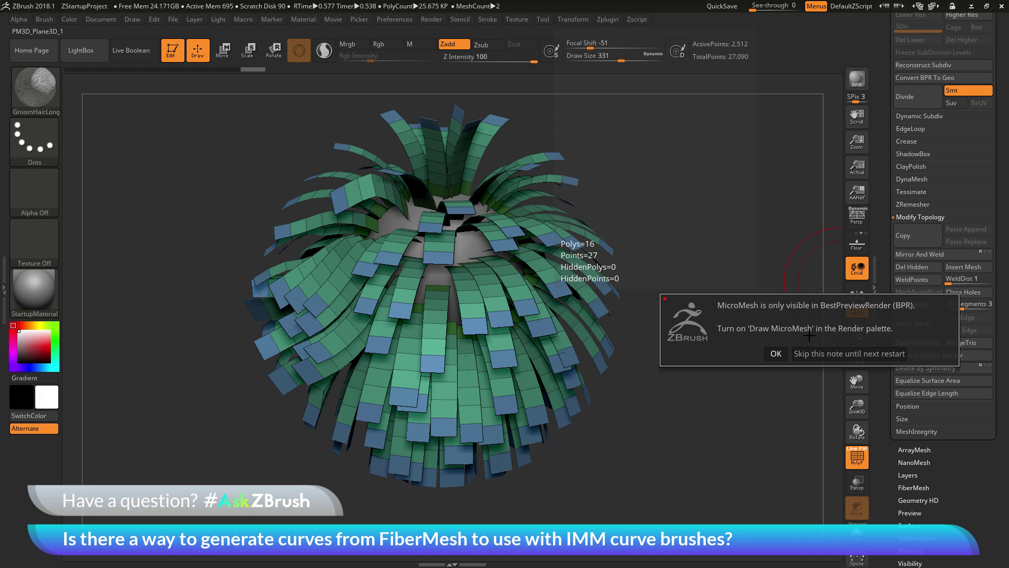
left_click(776, 353)
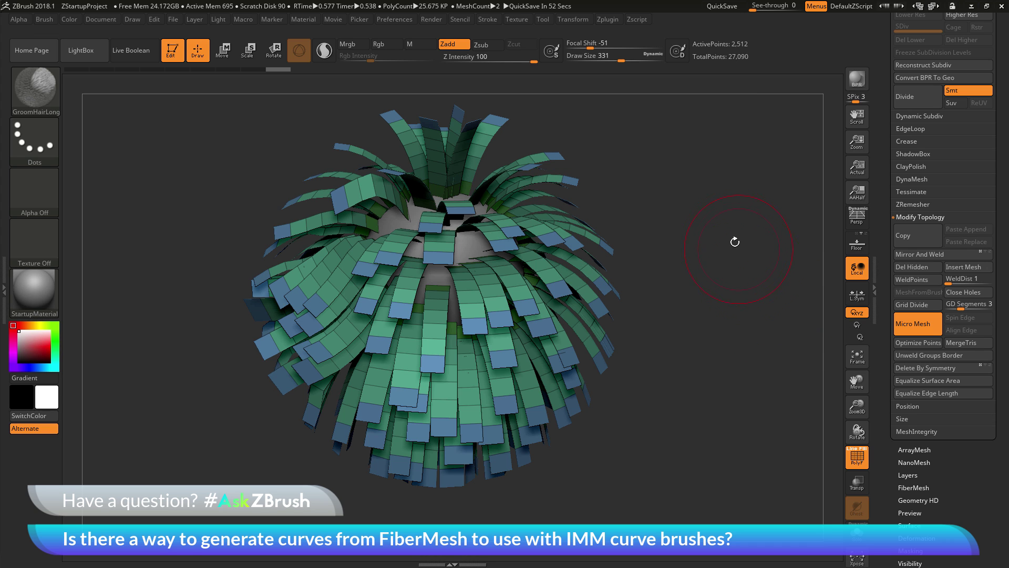
Step: Toggle Draw MicroMesh in the render properties and preview the strips with a BPR render
left_click(432, 20)
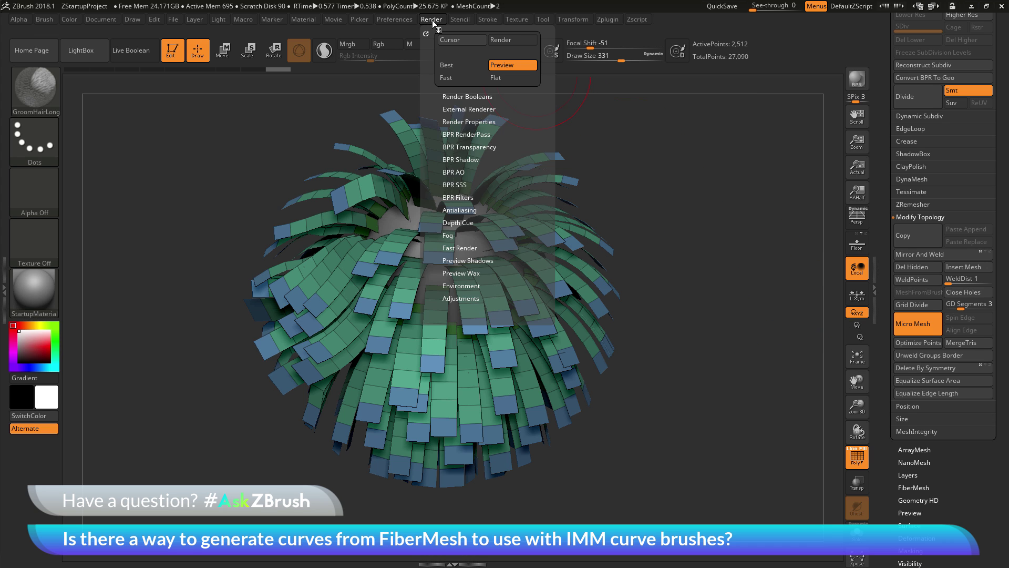
left_click(456, 121)
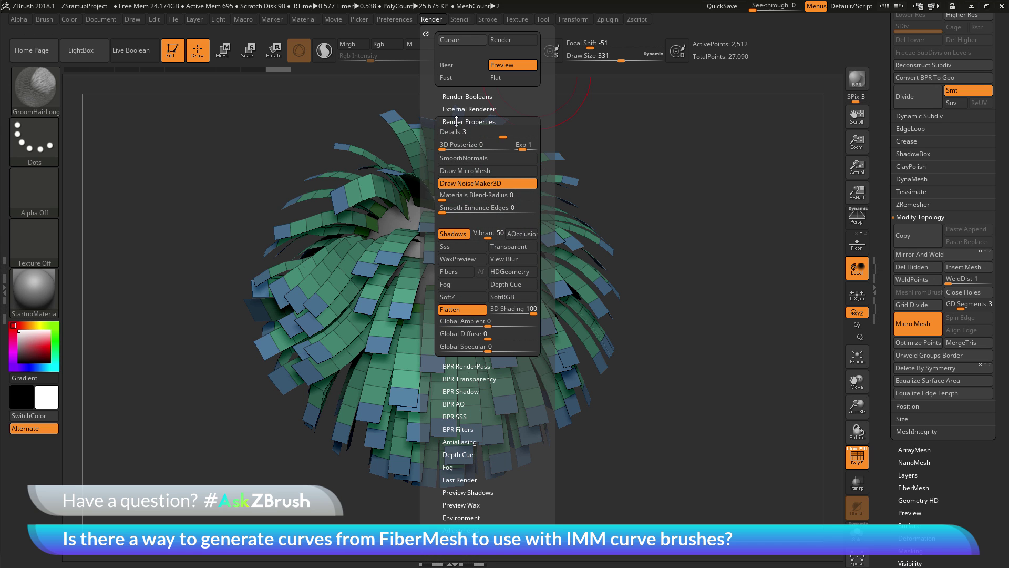
left_click(502, 173)
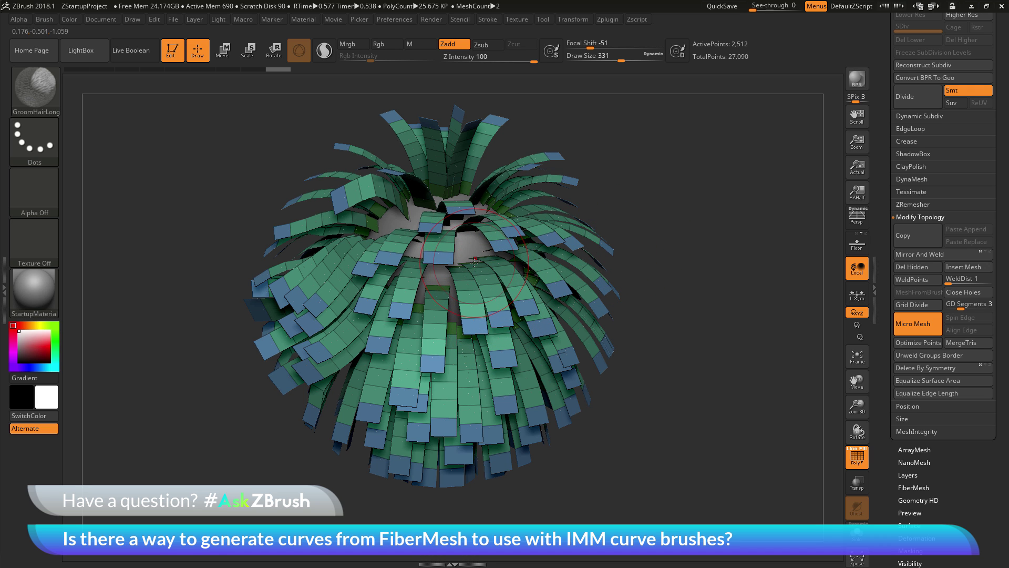
left_click_drag(474, 269, 641, 263)
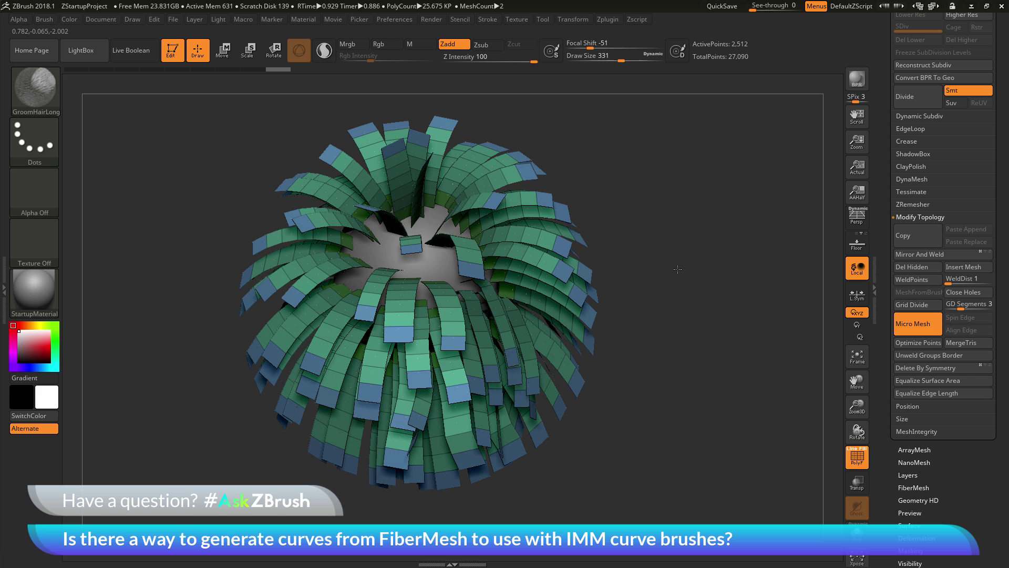
left_click(860, 80)
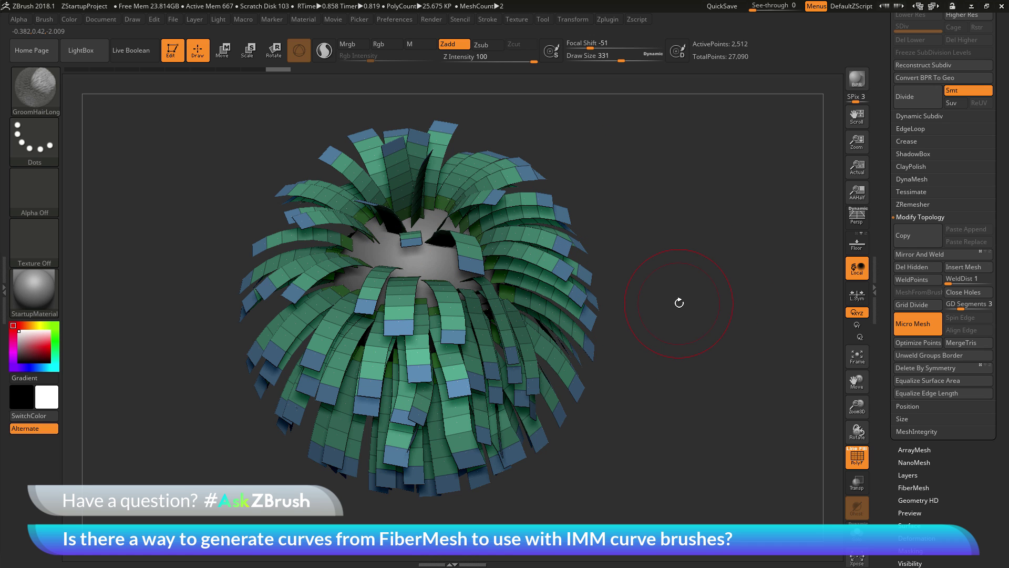
Step: Convert the BPR-rendered MicroMesh fibers into real geometry and inspect the two-polygroup strips
scroll(883, 239, "up", 5)
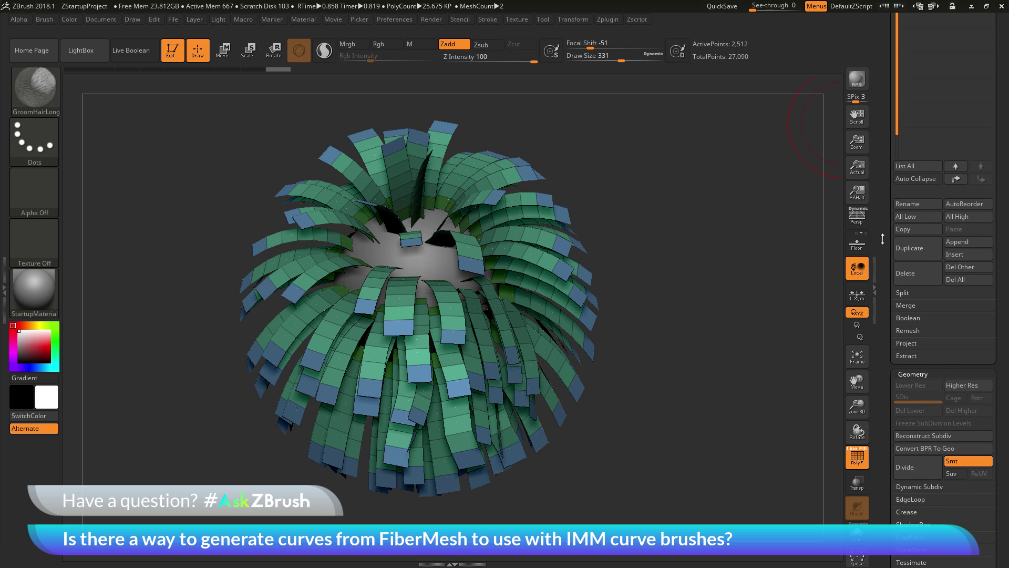
scroll(883, 239, "up", 3)
scroll(883, 221, "down", 8)
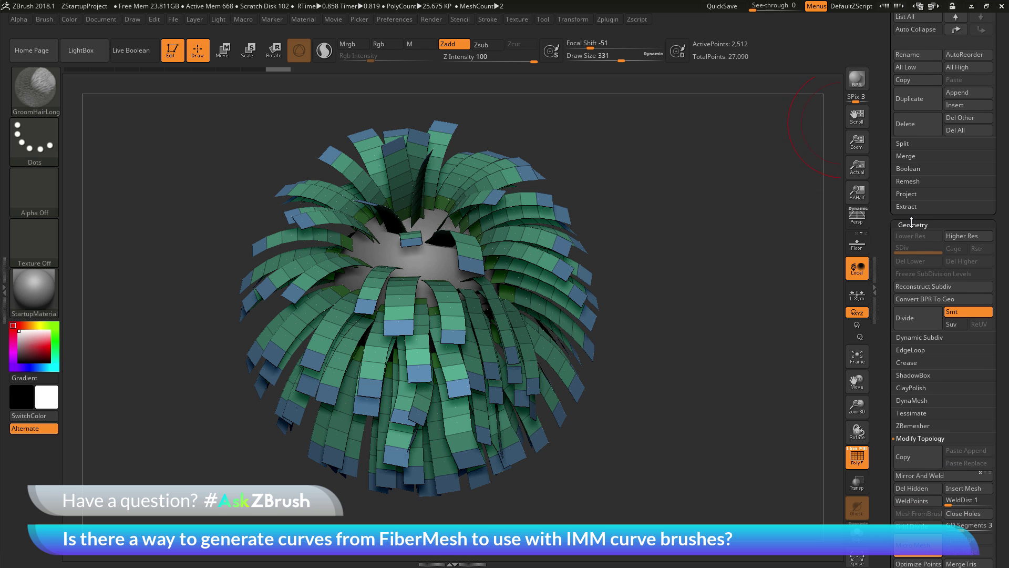
scroll(882, 245, "down", 3)
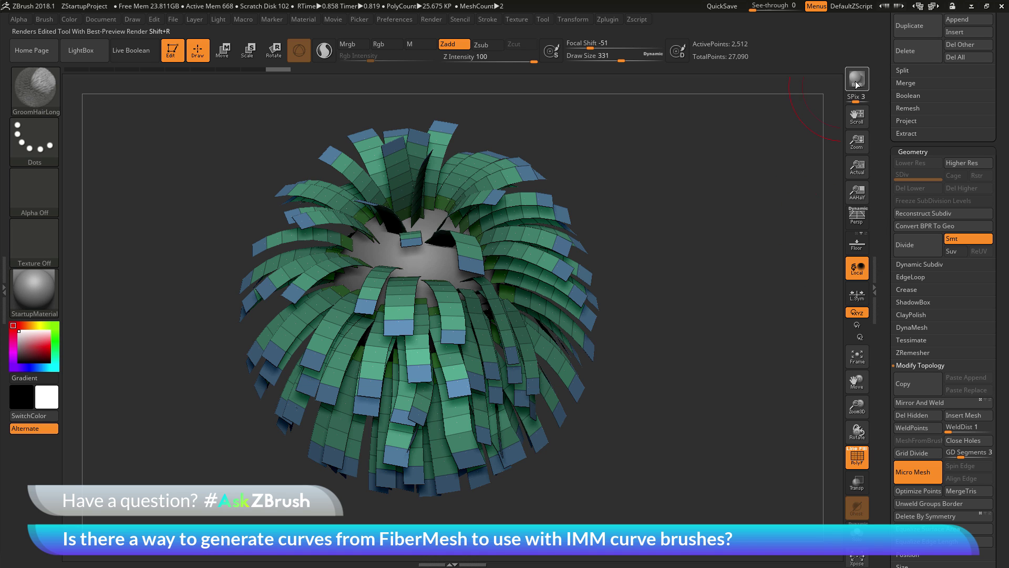
left_click(925, 226)
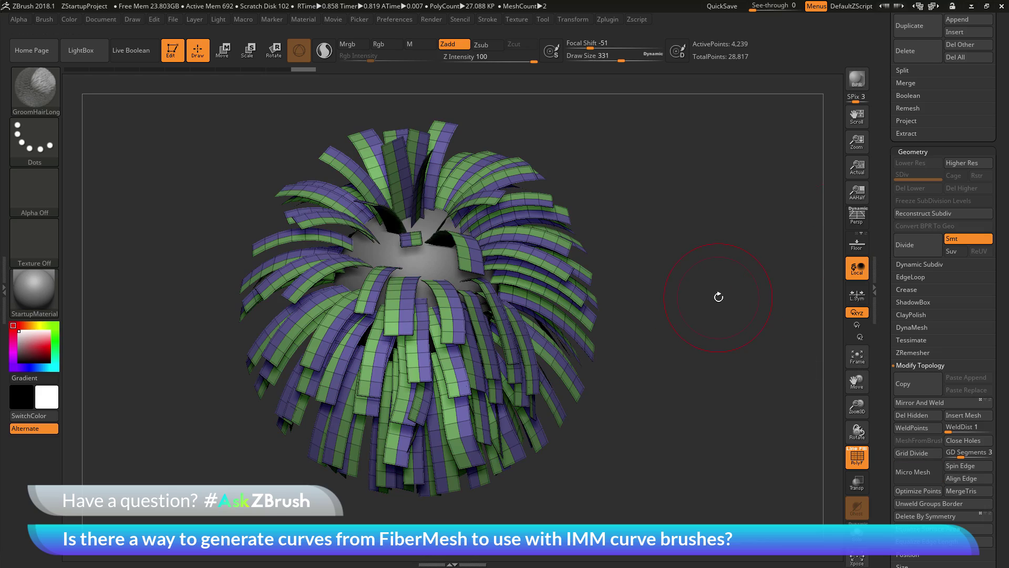
left_click_drag(715, 276, 703, 311)
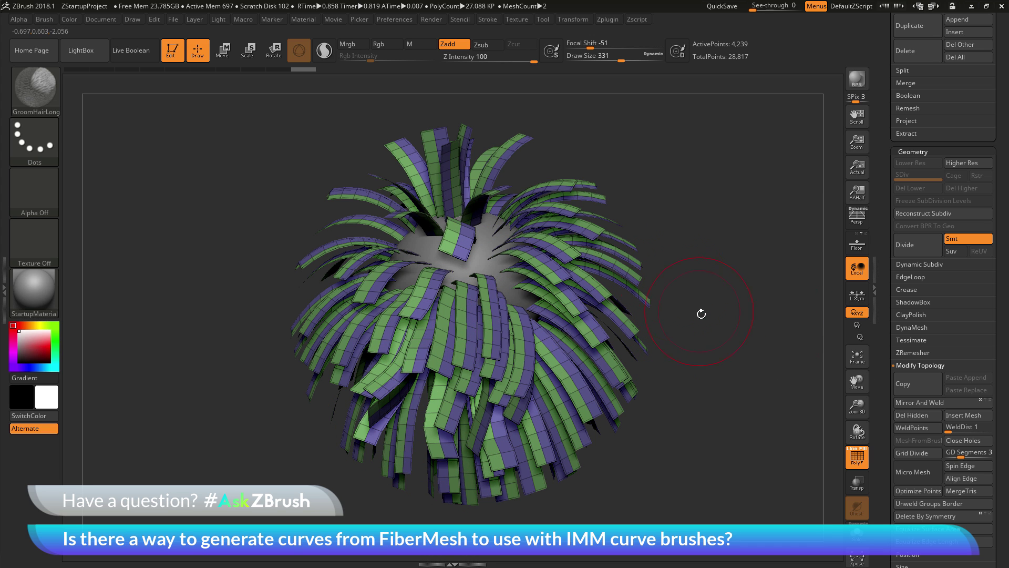
left_click_drag(678, 294, 739, 323)
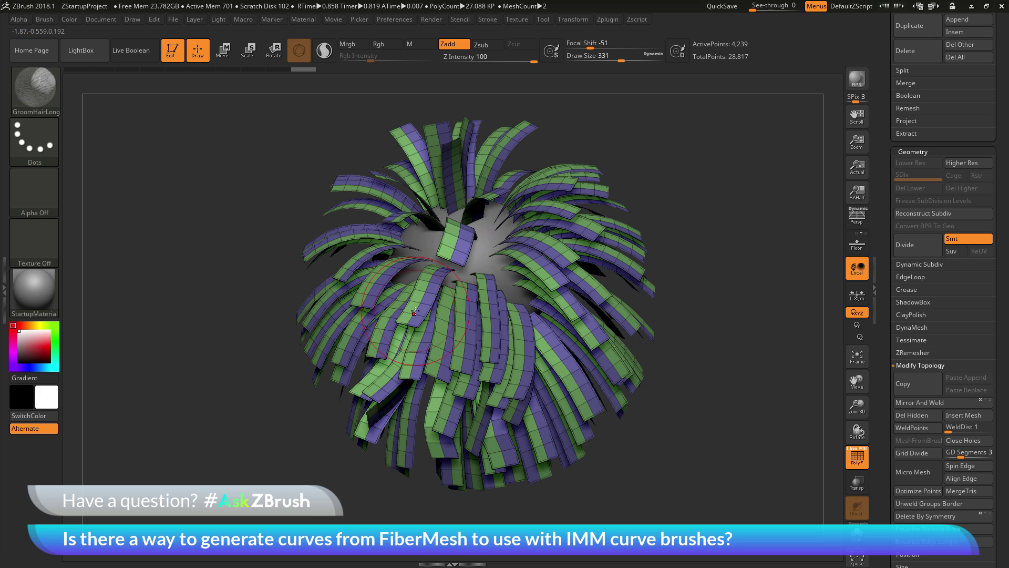
Step: Frame the strip mesh with curves along polygroup boundaries only, excluding Border and Creased edges
left_click(482, 18)
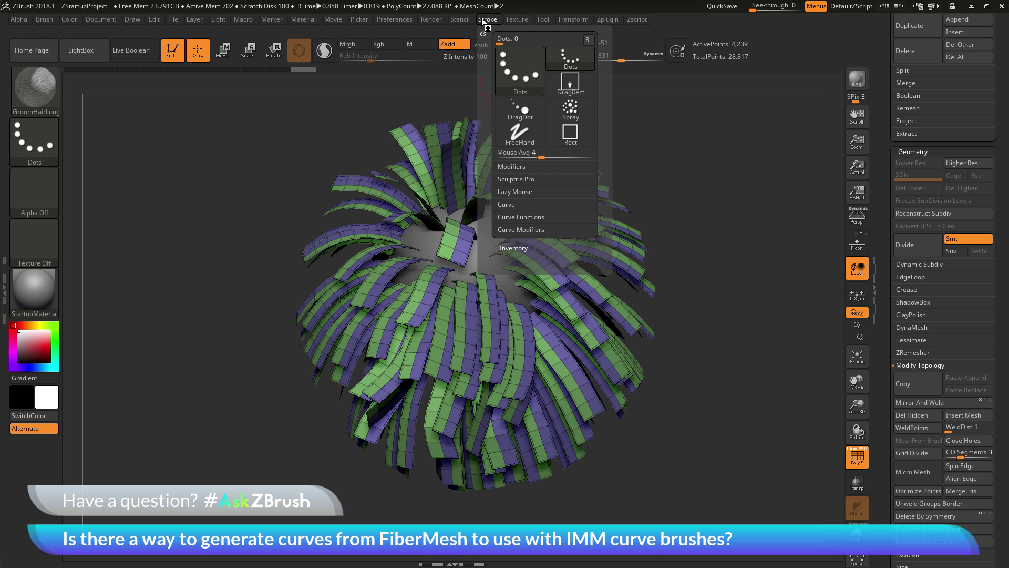
left_click(525, 217)
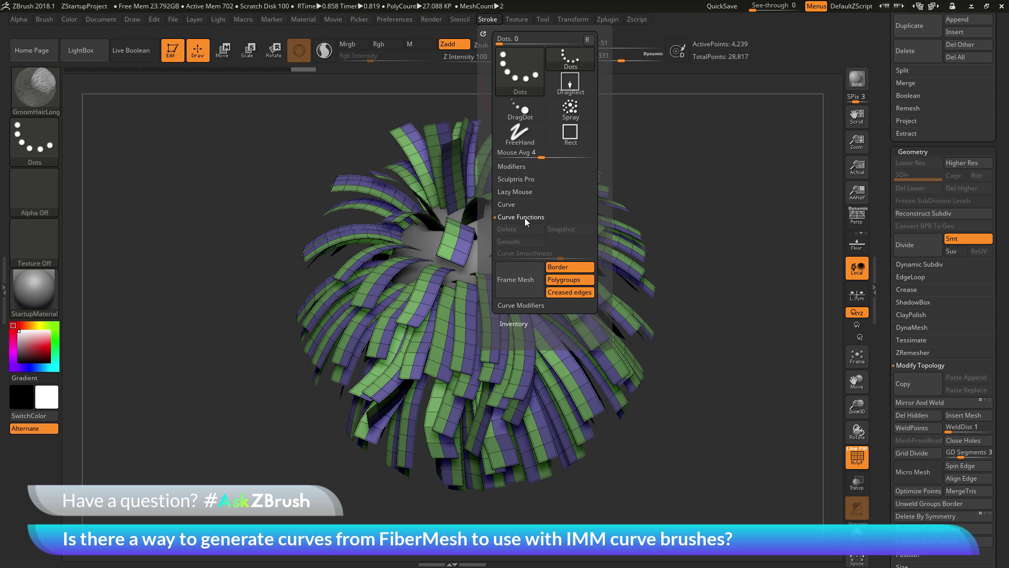
left_click(575, 269)
left_click(572, 292)
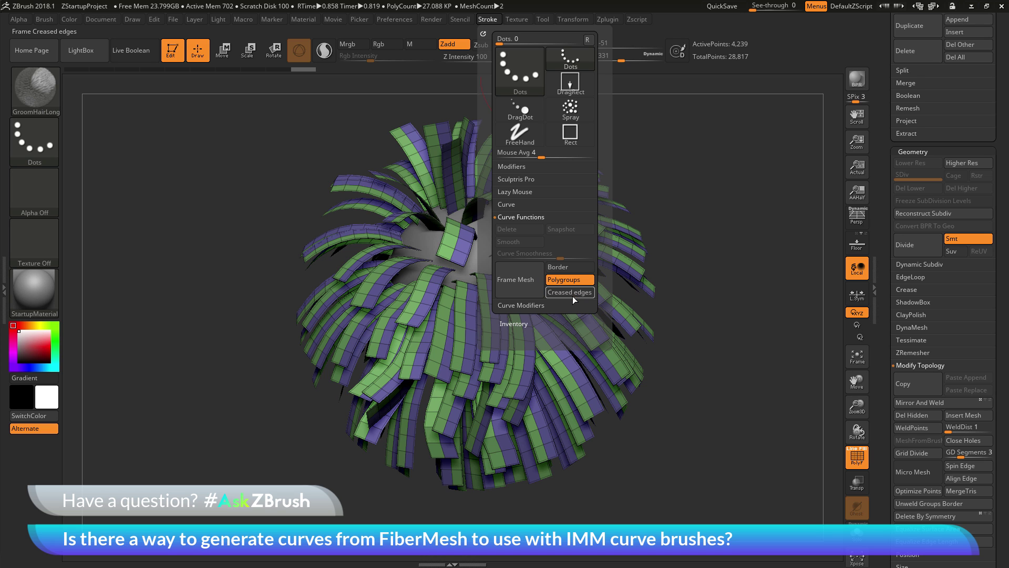
left_click(527, 279)
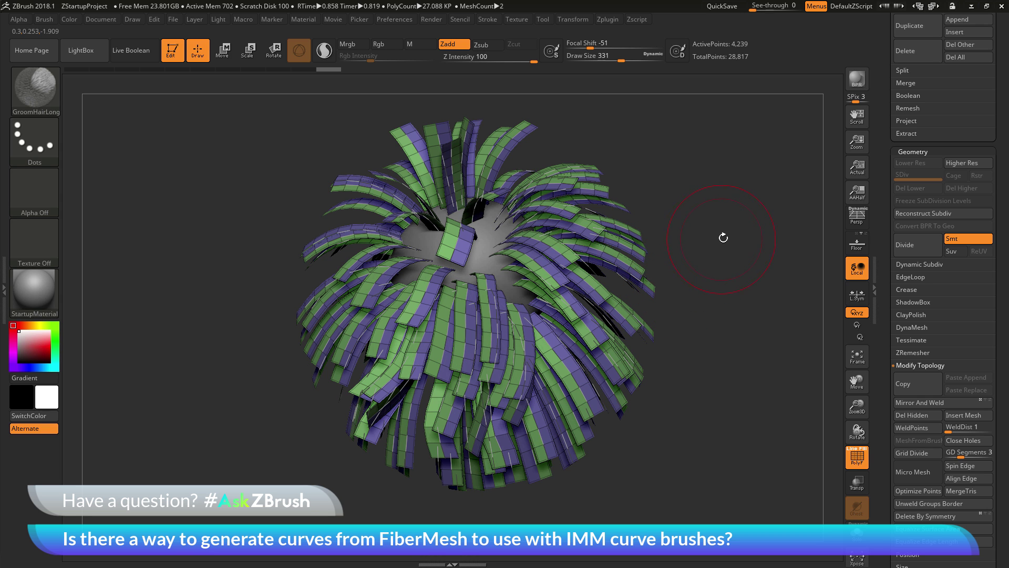
left_click_drag(723, 238, 568, 276)
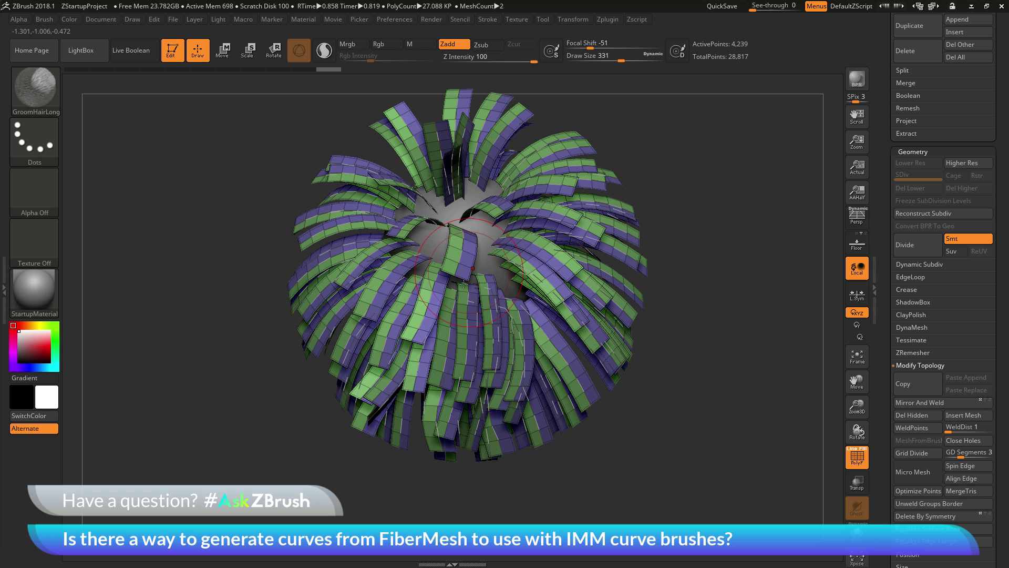
left_click_drag(695, 372, 693, 330)
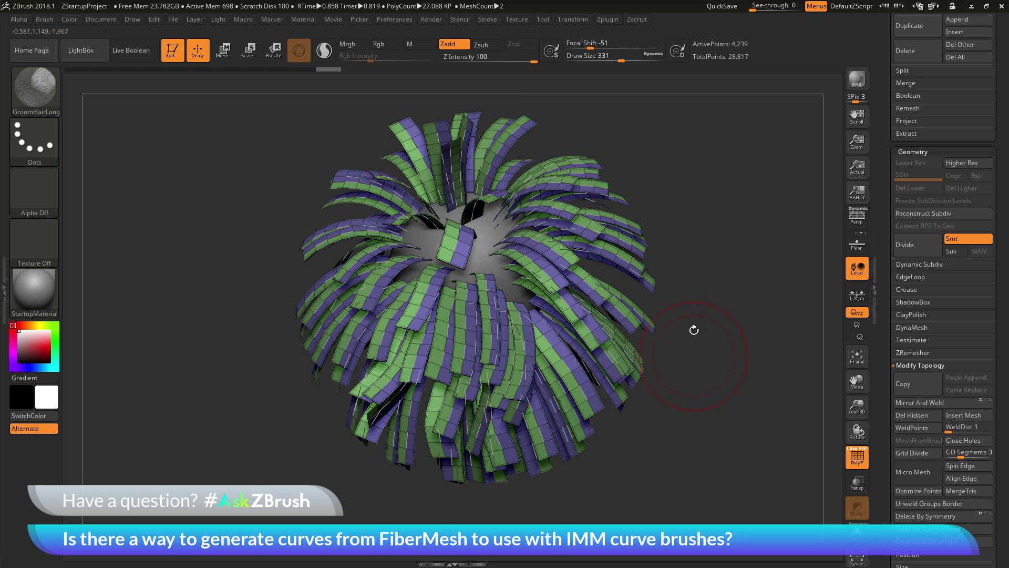
Step: Mask the entire strip mesh and choose the IMM Curve brush
key("ctrl")
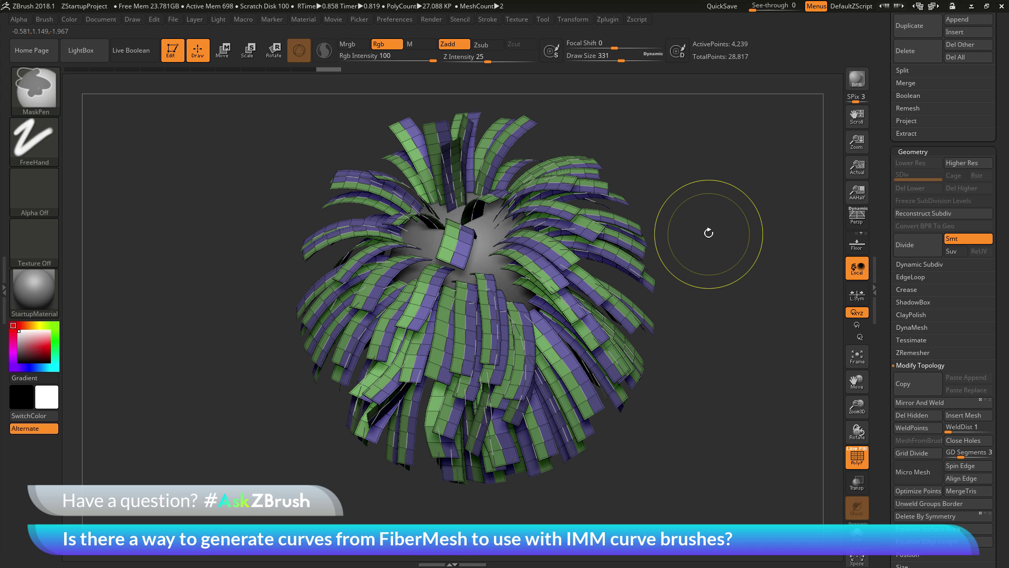
left_click(709, 233, "ctrl")
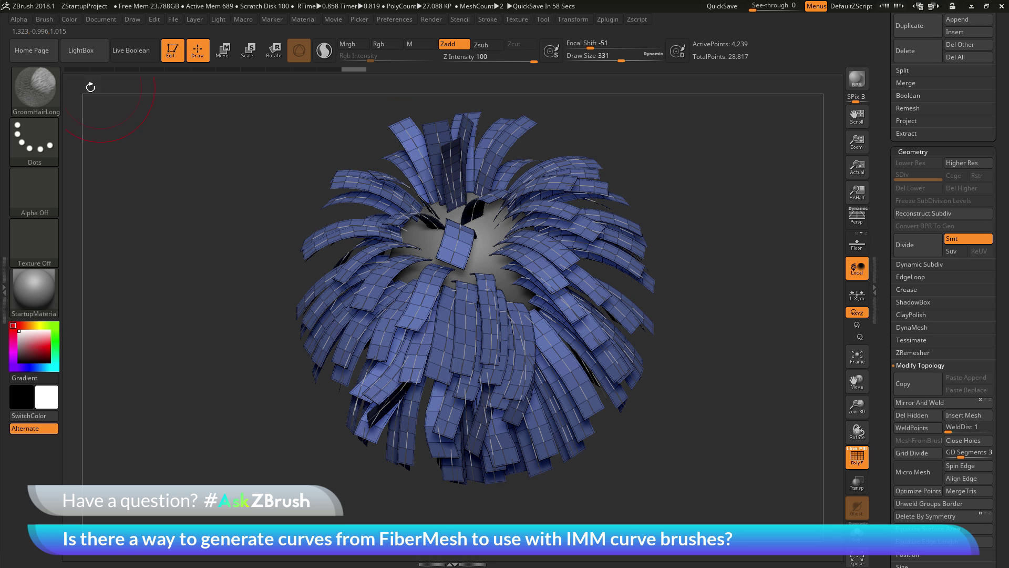
left_click(34, 95)
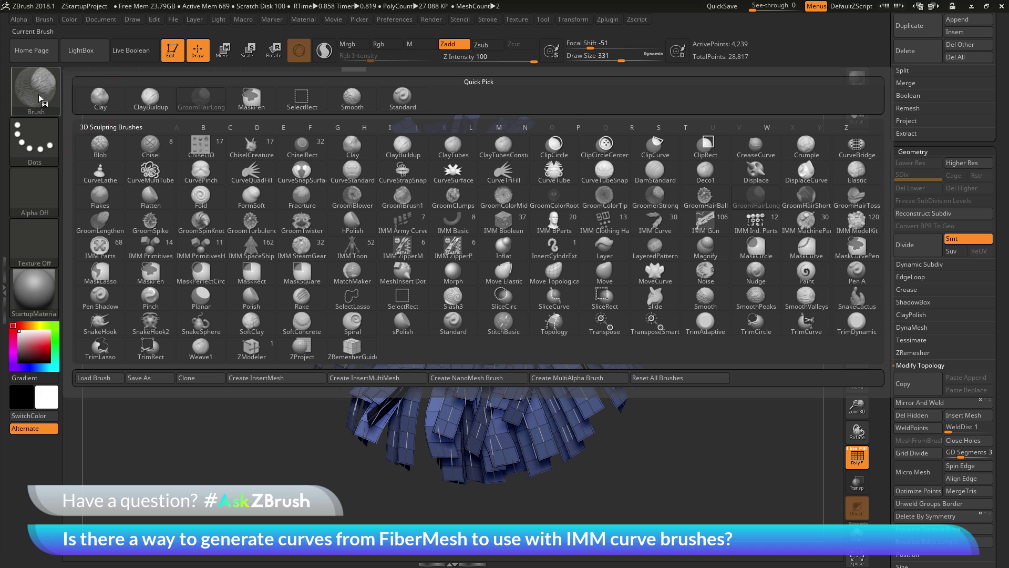
mouse_move(663, 228)
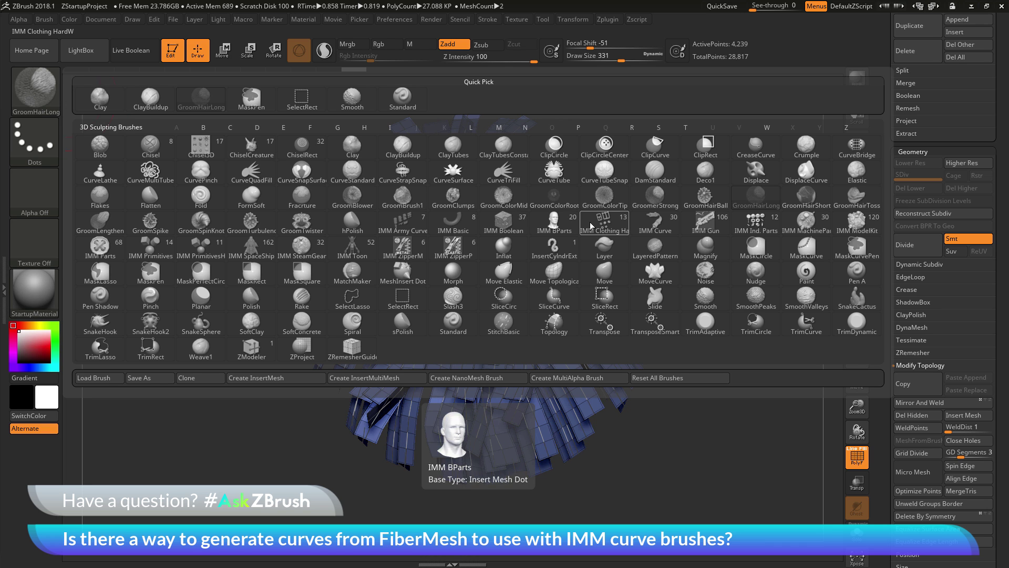
left_click(666, 230)
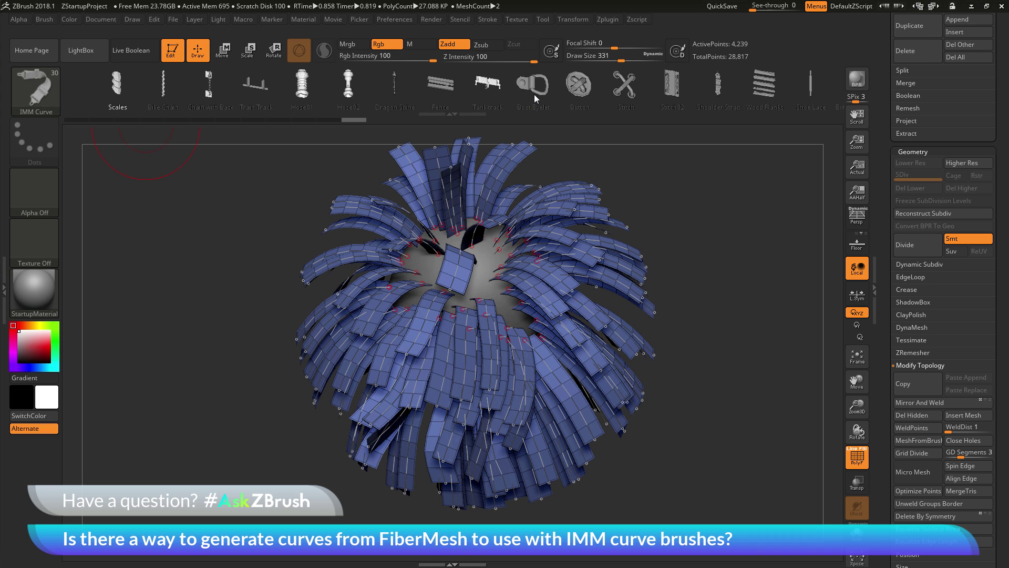
Step: Insert the Scales mesh along the framed curves at Draw Size 120 and turn off the polyframe display
key("ctrl+z")
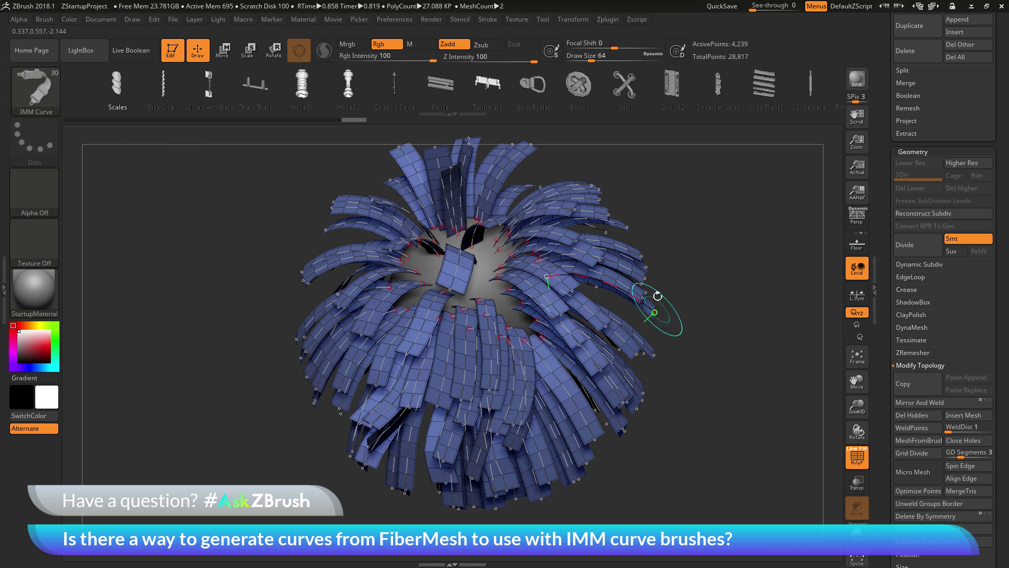
left_click_drag(620, 59, 599, 58)
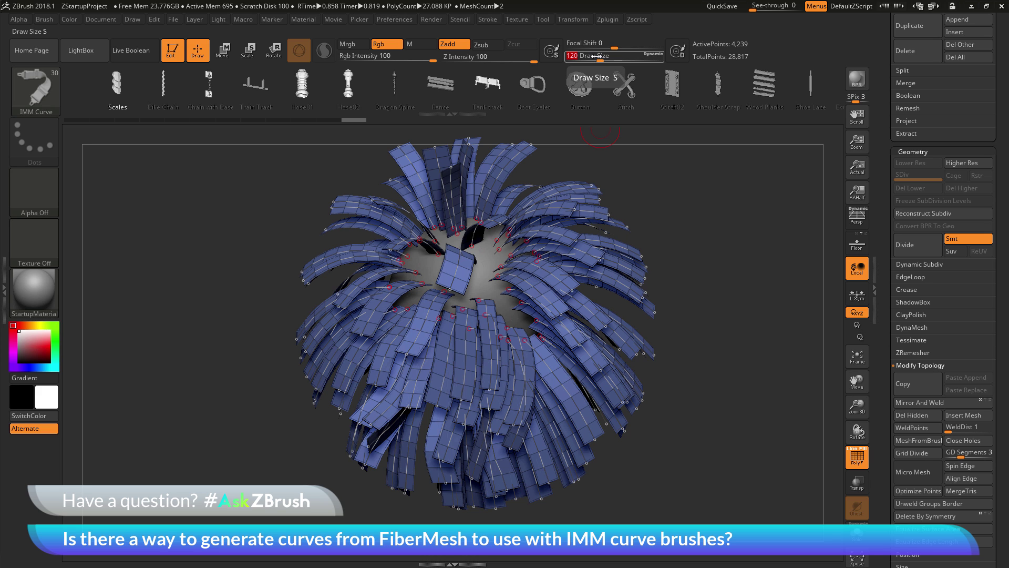
left_click(551, 274)
mouse_move(728, 379)
left_mouse_down()
mouse_move(759, 389)
mouse_move(750, 359)
mouse_move(768, 401)
left_mouse_up()
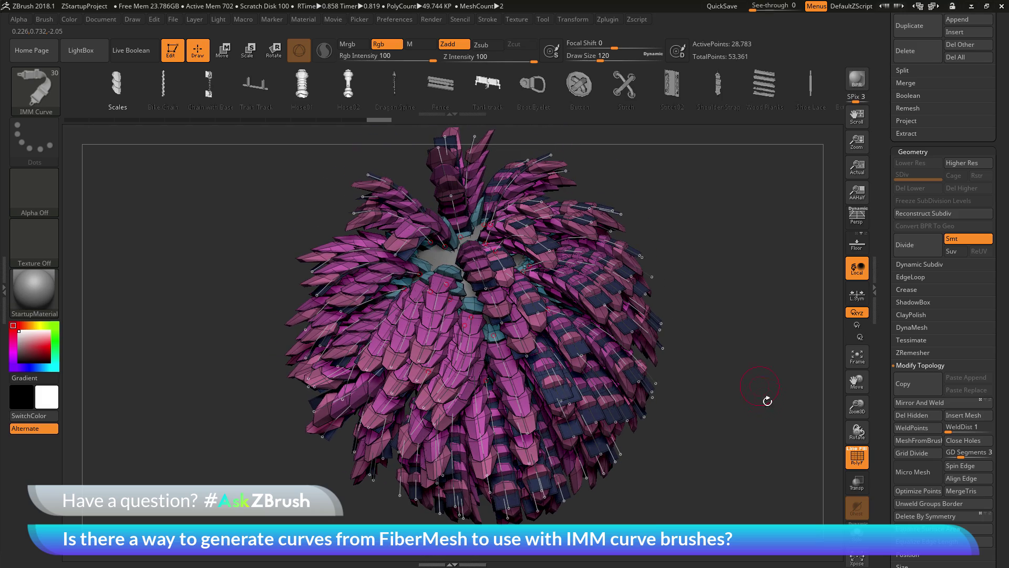
left_click(856, 459)
left_click_drag(758, 307, 587, 181)
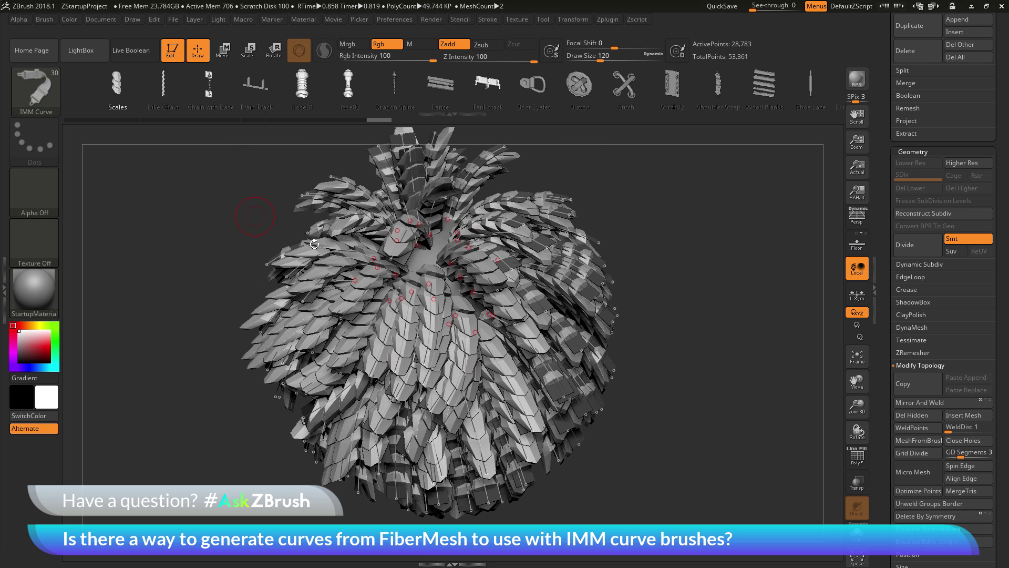
Step: Undo the scales and apply the Boot Eyelet mesh along the curves instead
key("ctrl+z")
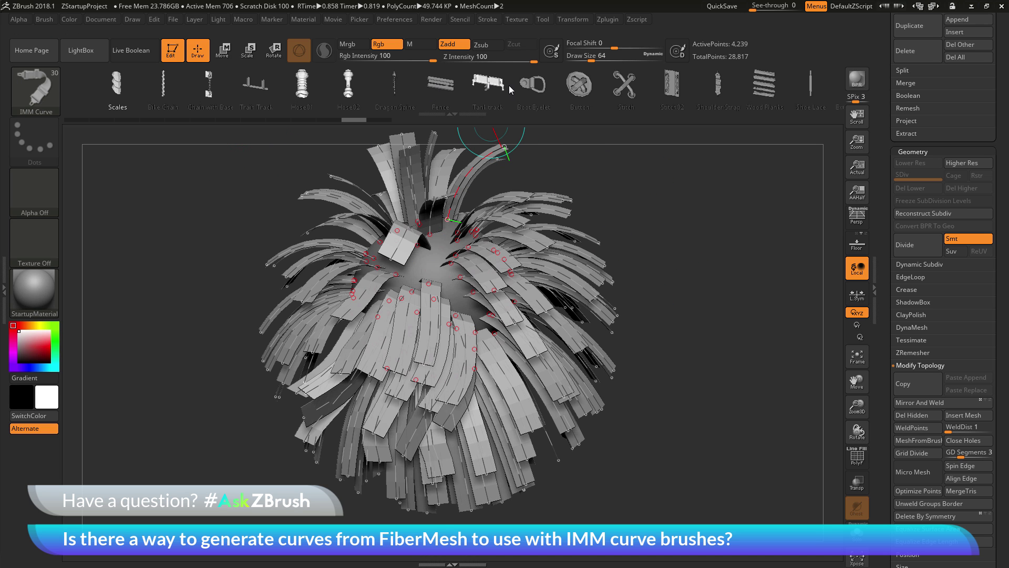
left_click(532, 88)
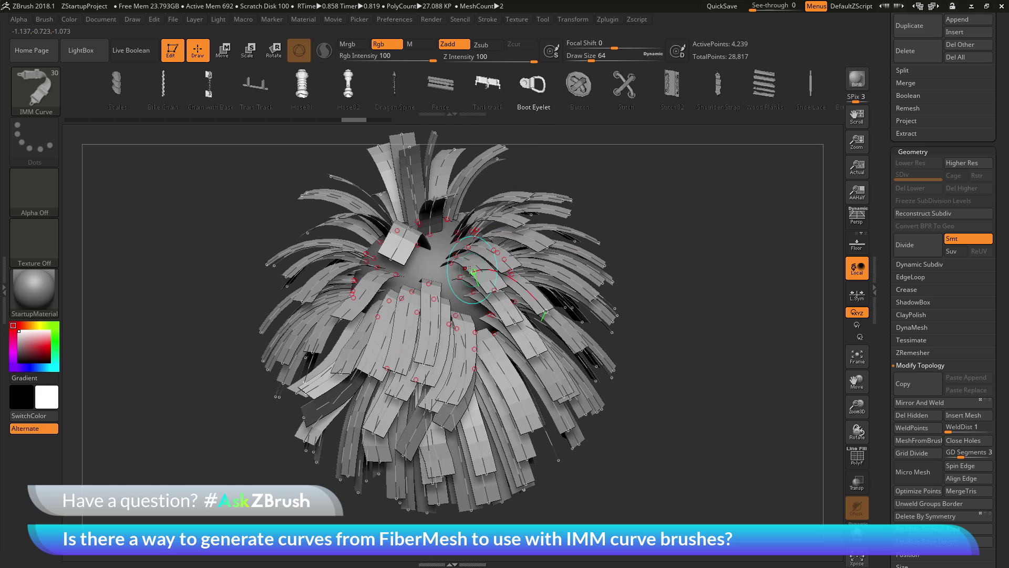
left_click(477, 267)
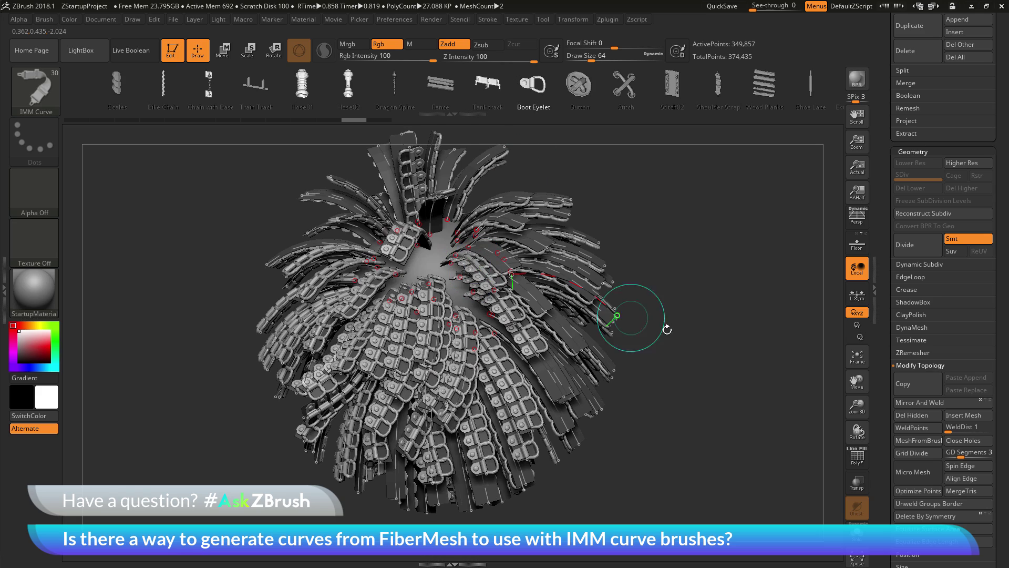
left_click_drag(676, 329, 689, 197)
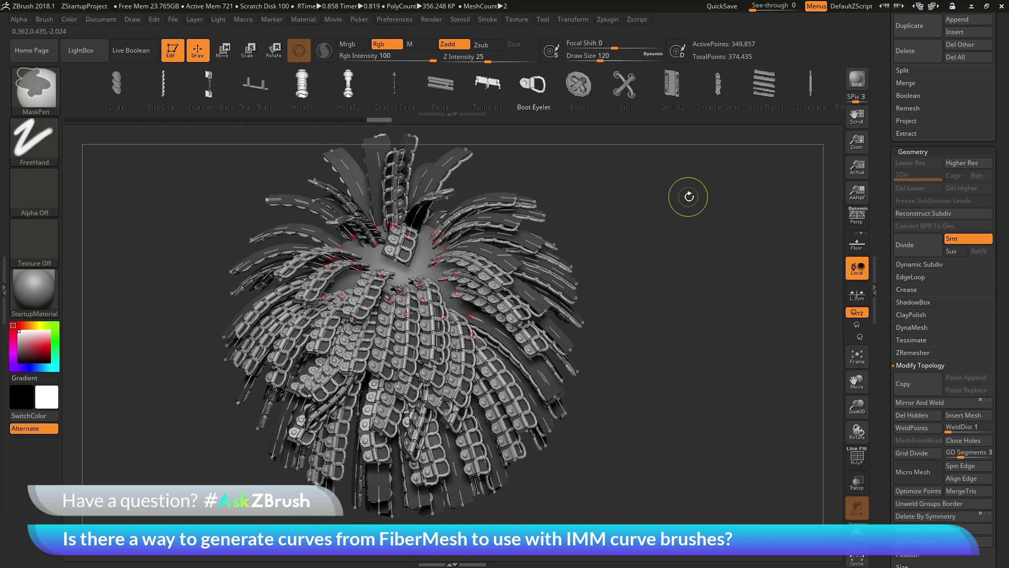
Step: Switch the IMM Curve mesh back to Scales and apply it along all curves at Draw Size 120
key("Left")
key("Left")
key("Left")
key("Left")
key("Left")
key("Left")
key("Left")
key("Left")
key("Left")
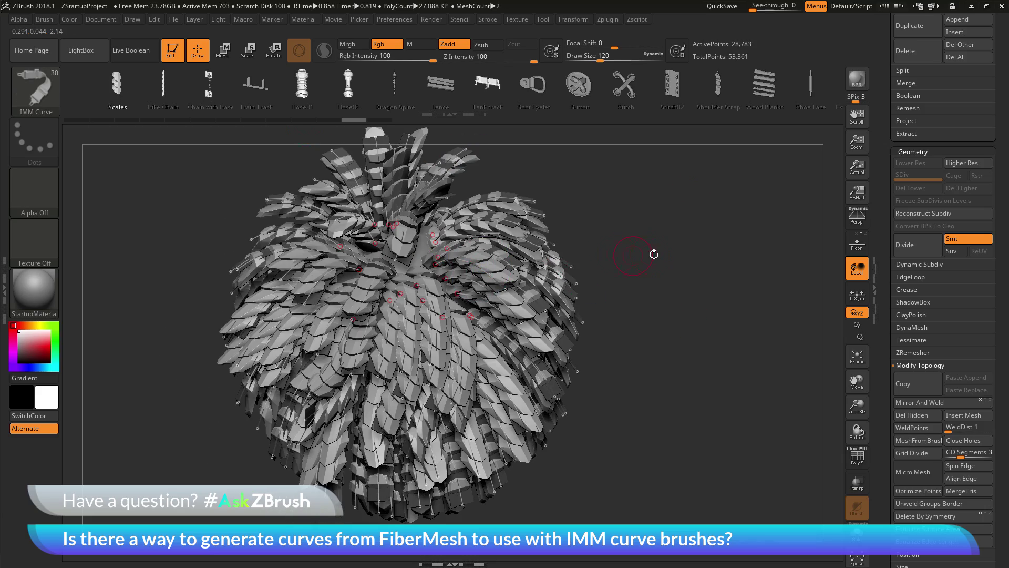
key("s")
mouse_move(637, 253)
left_mouse_down()
mouse_move(648, 248)
mouse_move(353, 397)
left_mouse_up()
key("ctrl+z")
key("s")
left_click(578, 311)
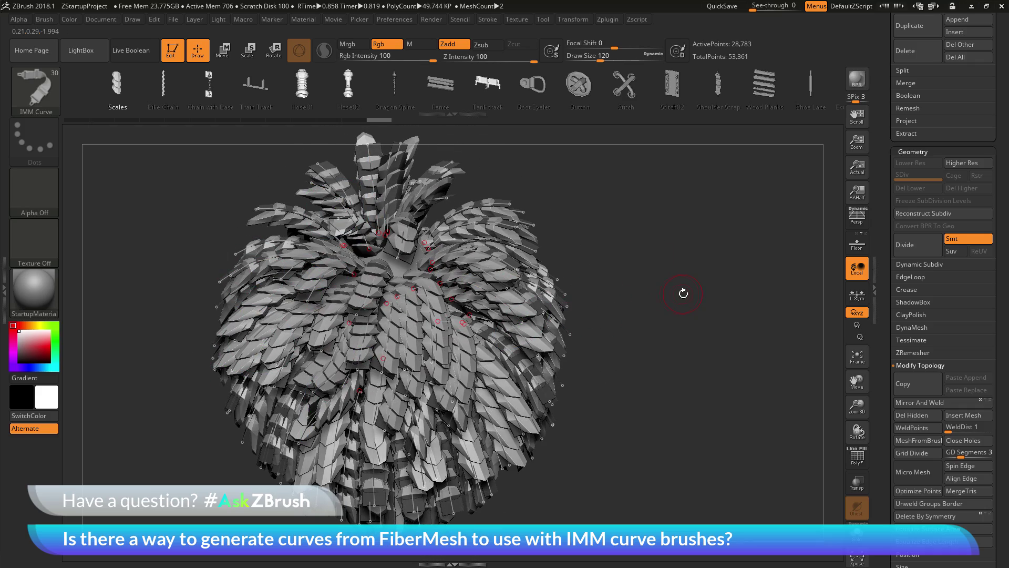
Step: Delete the framed curves from the mesh, keeping the inserted scales
left_click_drag(705, 338, 694, 292)
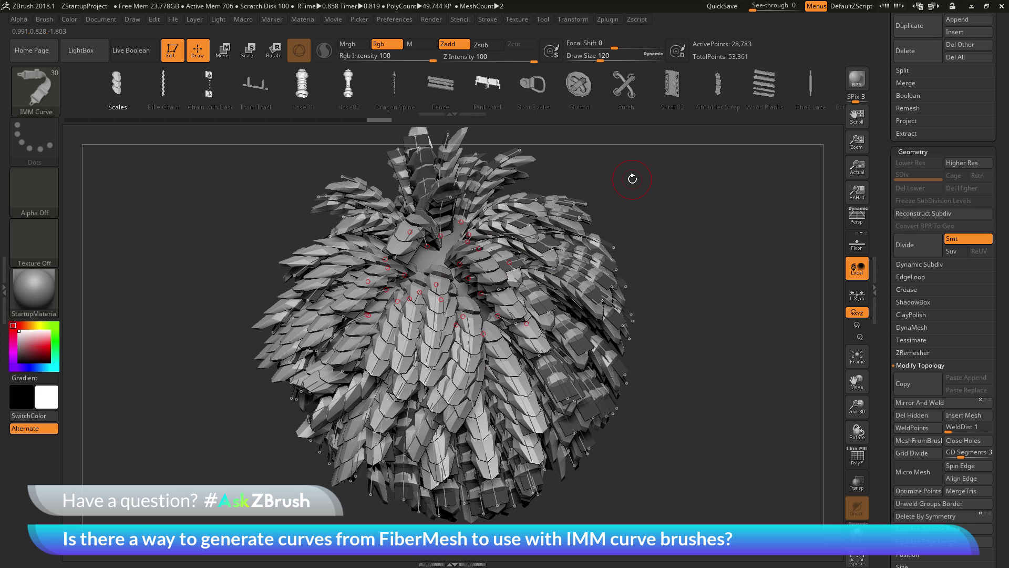
left_click(484, 20)
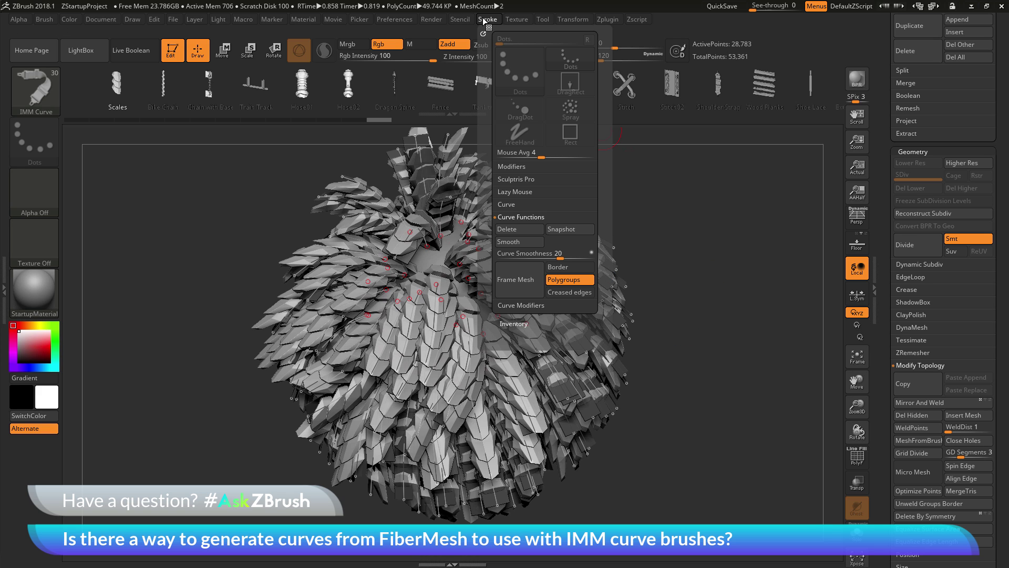
left_click(522, 229)
left_click_drag(735, 255, 735, 249)
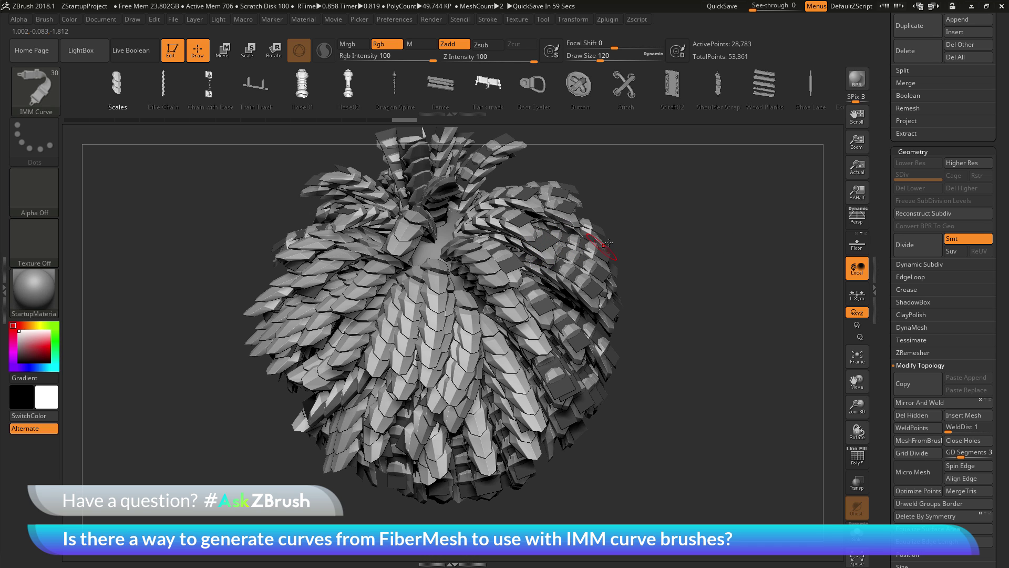
Step: Clear the mask, isolate the inserted scales and delete the hidden original strips from the Hair mesh
left_click_drag(699, 192, 757, 357, "ctrl")
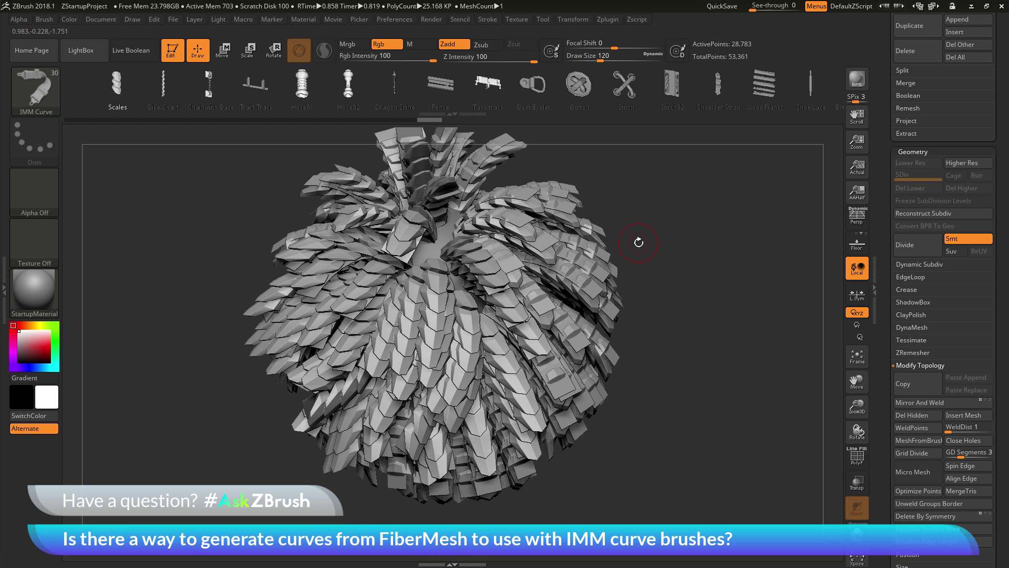
key("ctrl+shift")
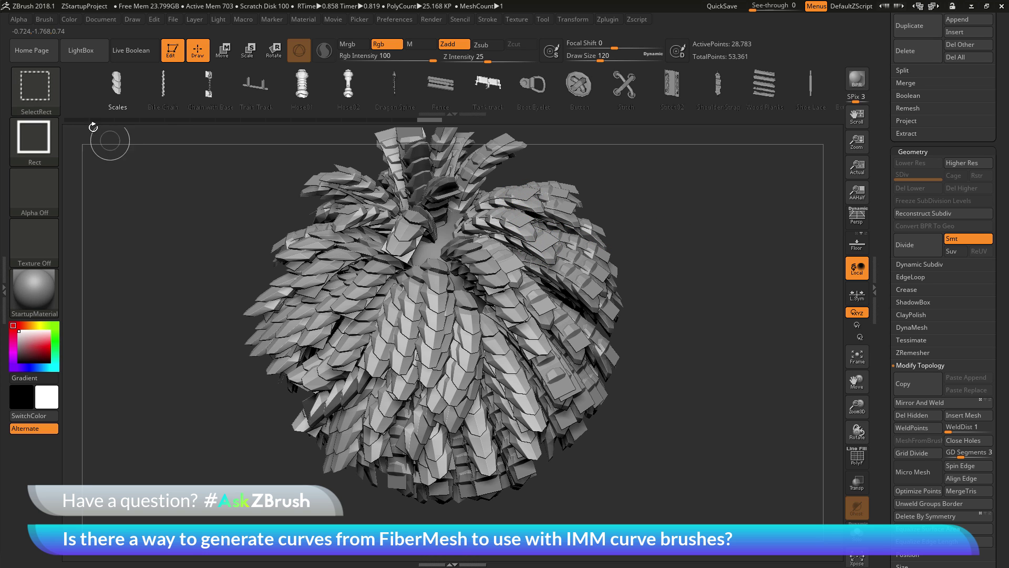
left_click(557, 242, "alt")
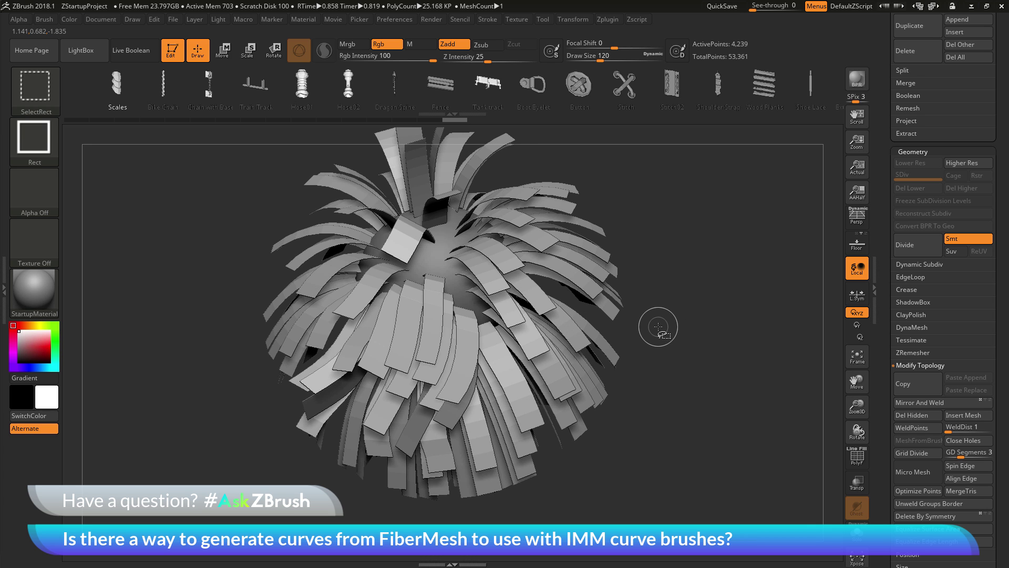
left_click(558, 241, "ctrl+shift")
left_click_drag(723, 374, 766, 384)
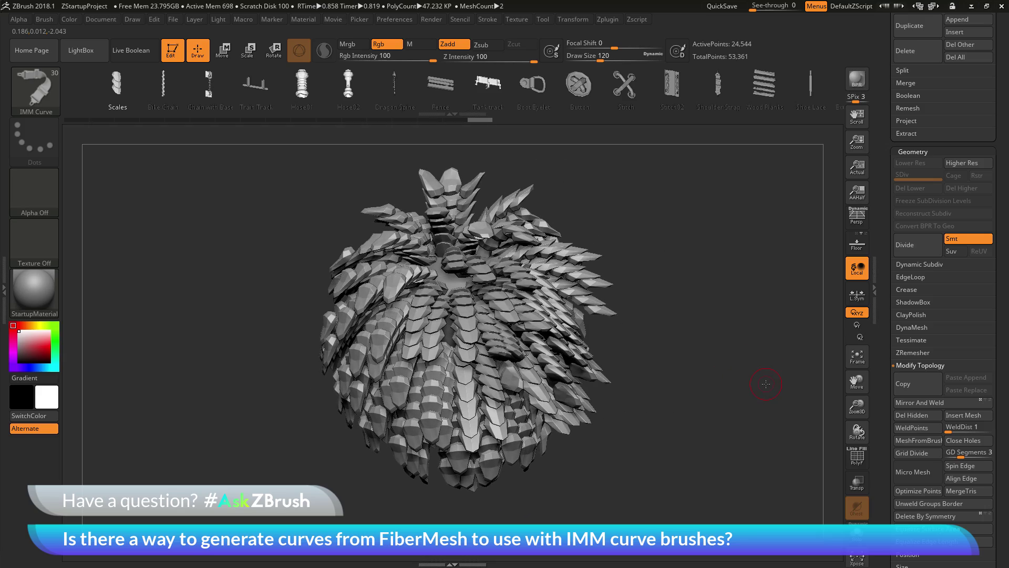
left_click_drag(894, 156, 904, 253)
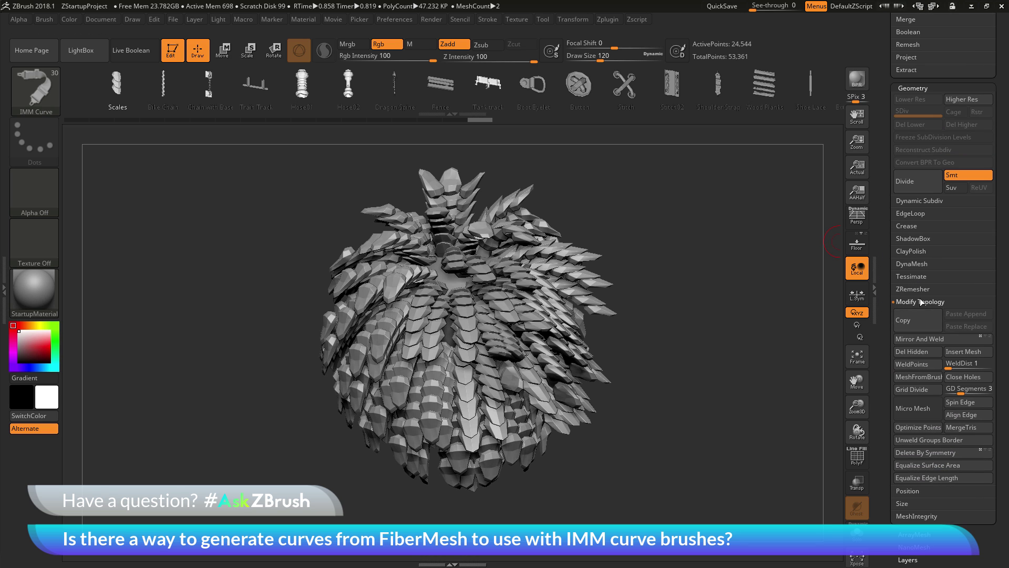
left_click(914, 352)
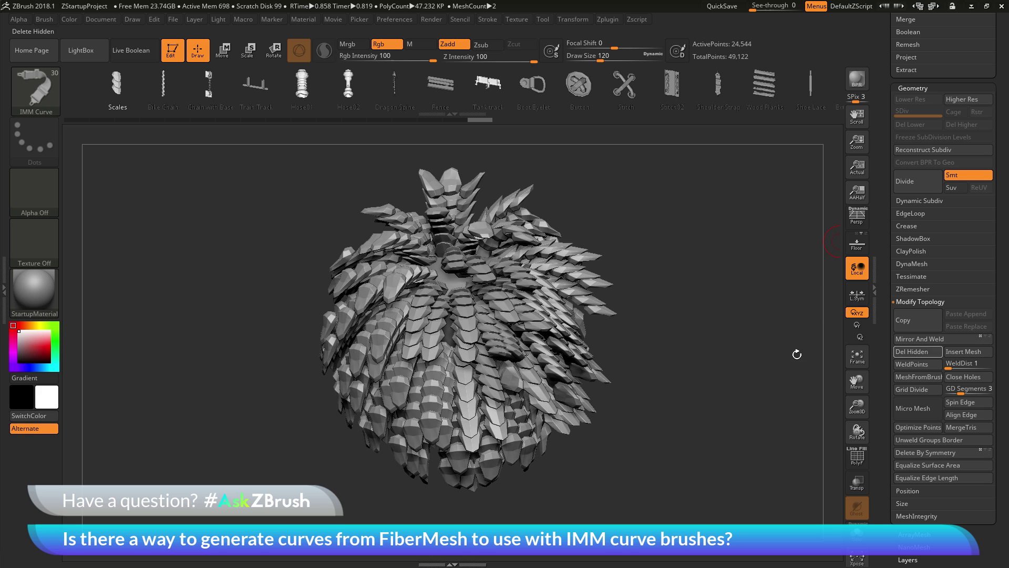
Step: Switch to the PM3D_Plane3D_1 source plane and show its polyframe to examine its two polygroups and the geometry and stroke options
left_click_drag(797, 355, 820, 253)
left_click_drag(883, 182, 894, 237)
left_click(969, 231)
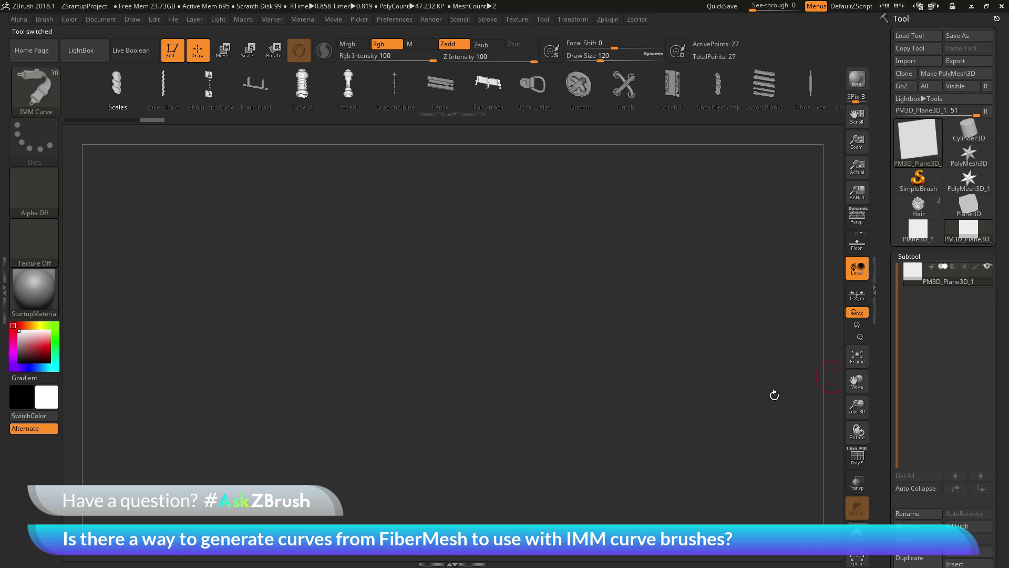
left_click_drag(715, 394, 736, 389, "shift")
key("shift+f")
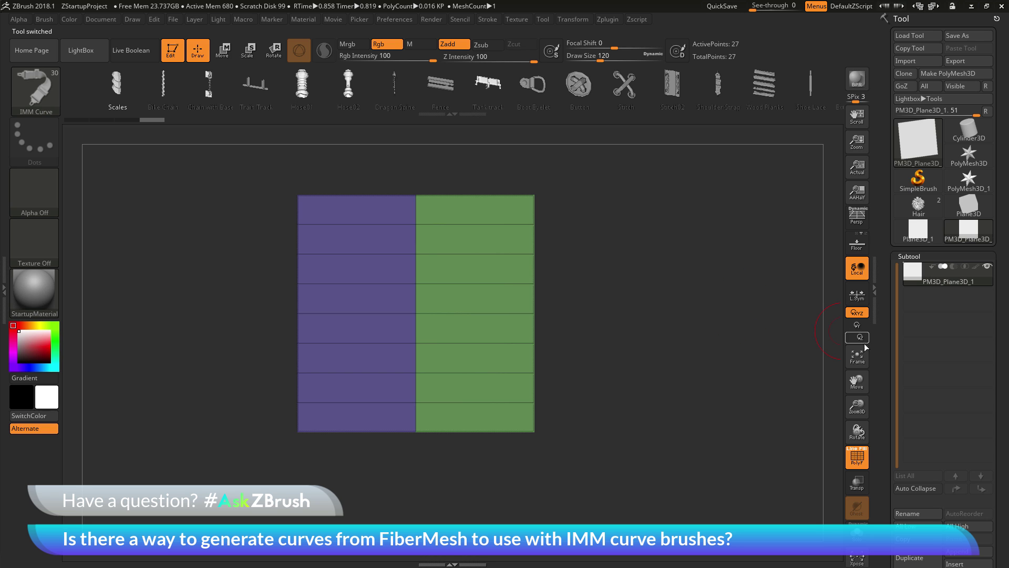
scroll(915, 285, "down", 10)
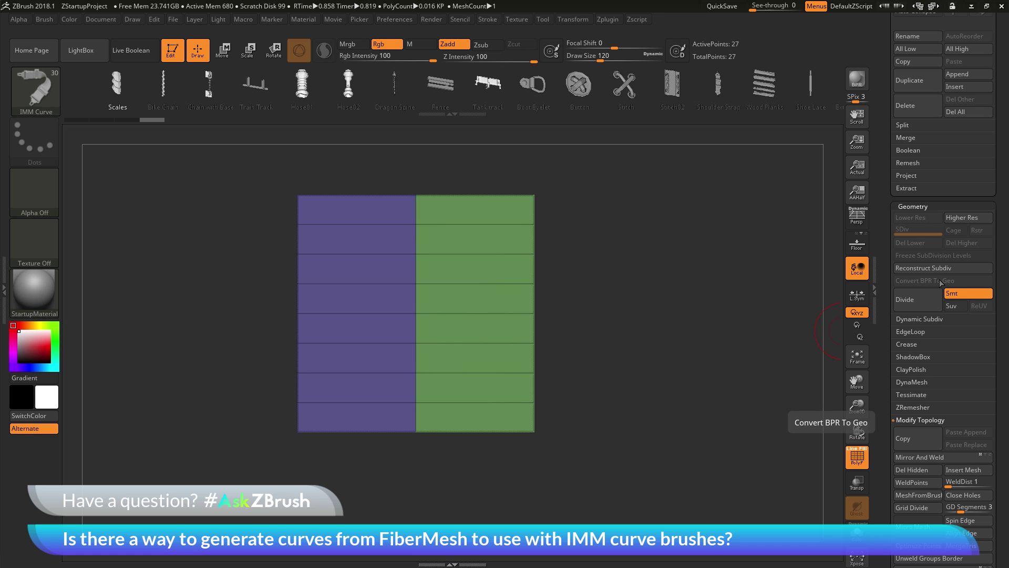
left_click(495, 20)
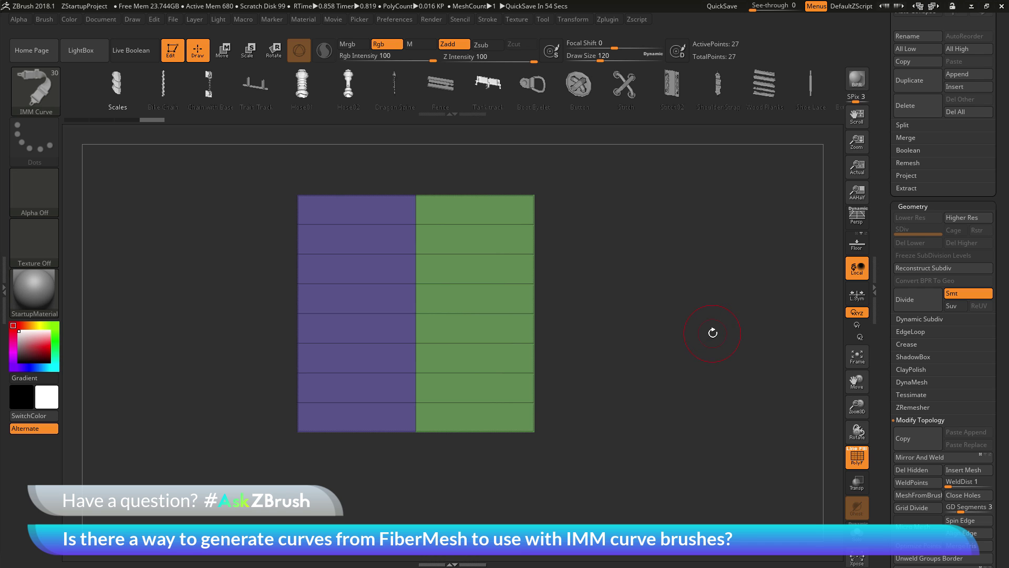
Step: Switch back to the Hair tool and turn off the polyframe display
scroll(885, 244, "up", 5)
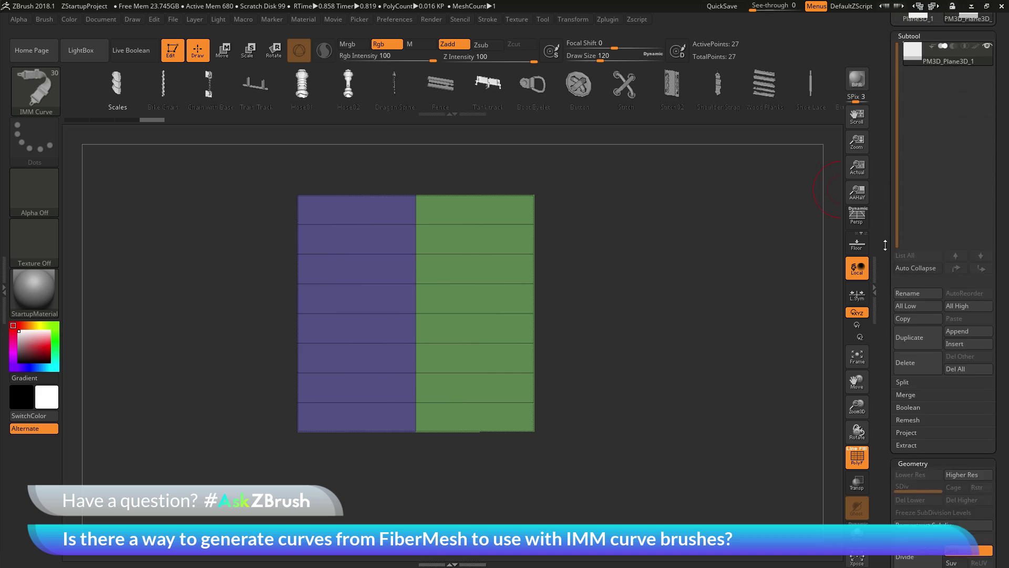
scroll(885, 245, "up", 3)
left_click(918, 205)
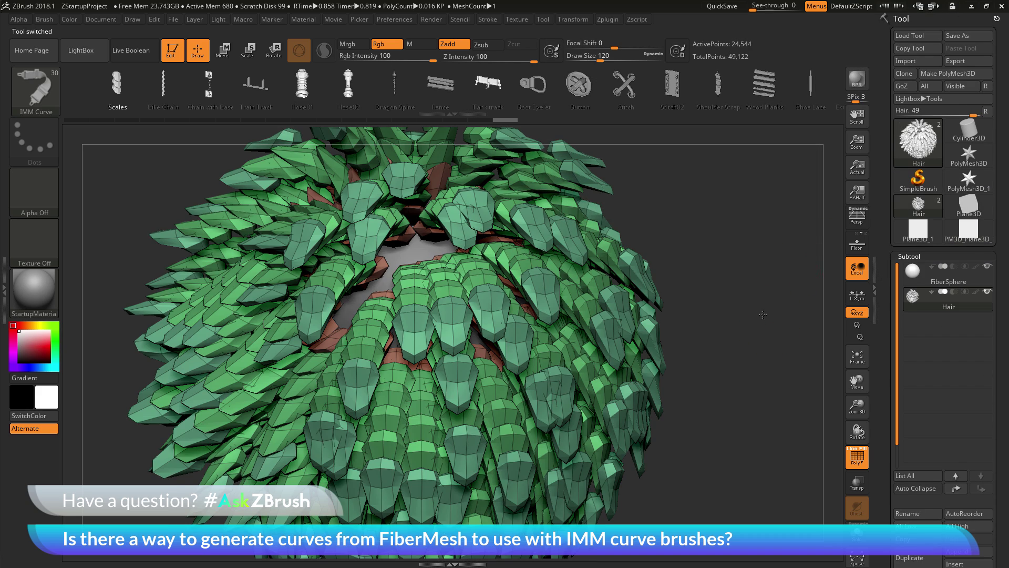
left_click(857, 456)
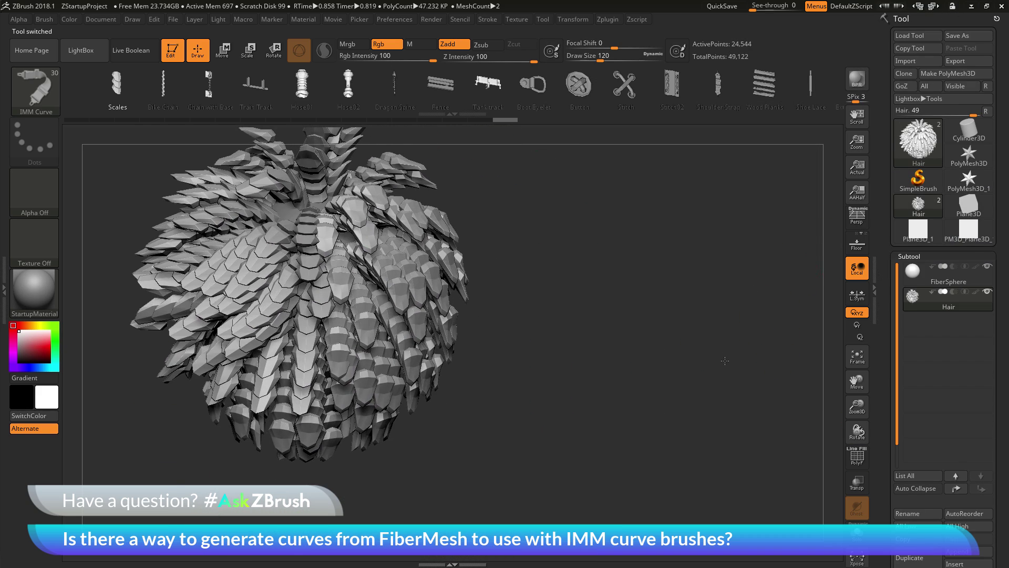